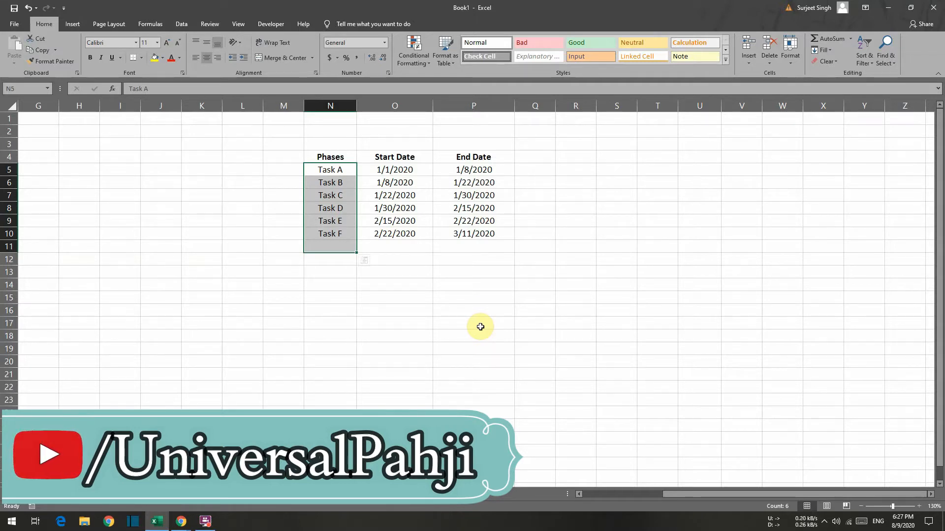
{"action": "left_click_drag", "start_coordinate": [344, 170], "coordinate": [343, 235]}
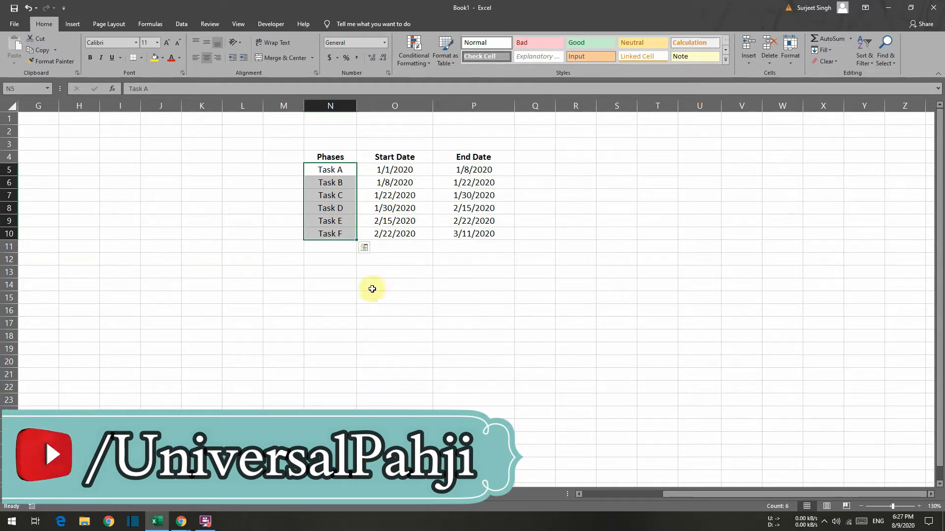
{"action": "left_click", "coordinate": [476, 312]}
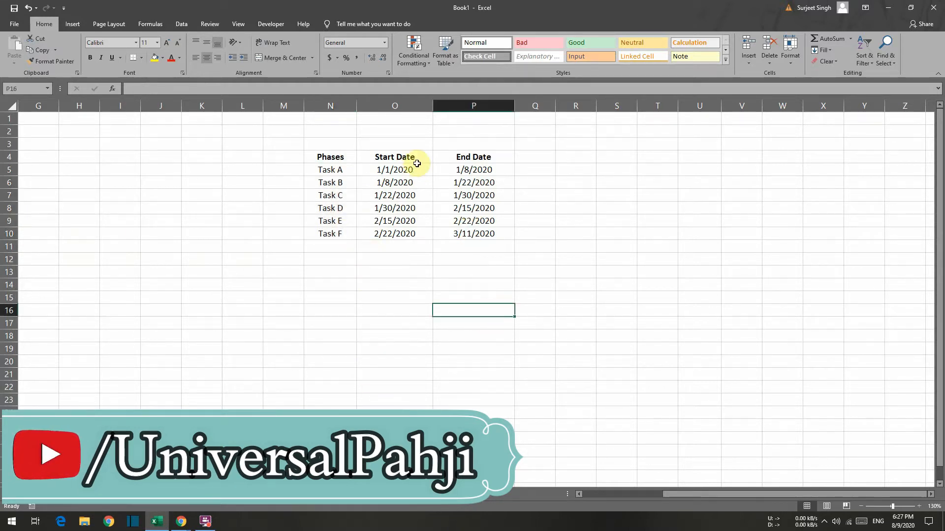
Add the column heading "Duration" in cell Q4, next to End Date.
{"action": "left_click", "coordinate": [537, 158]}
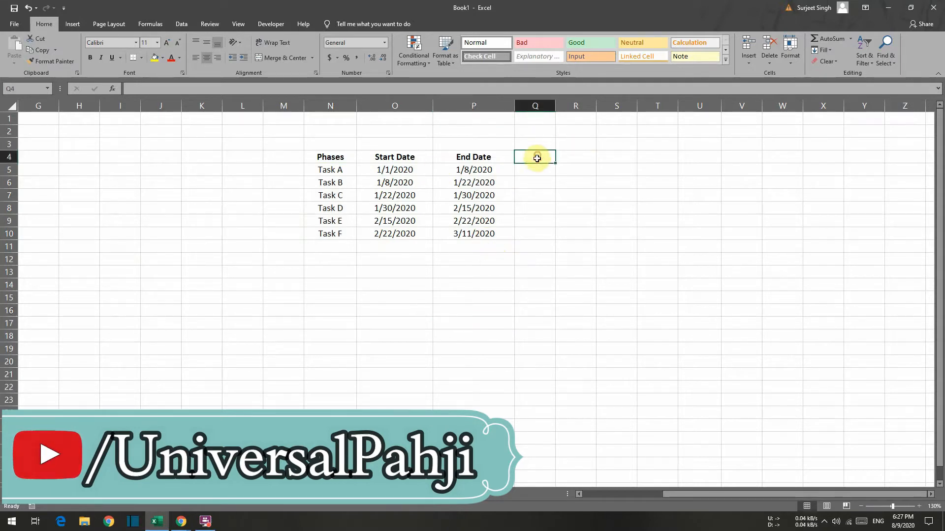
{"action": "type", "text": "Durati"}
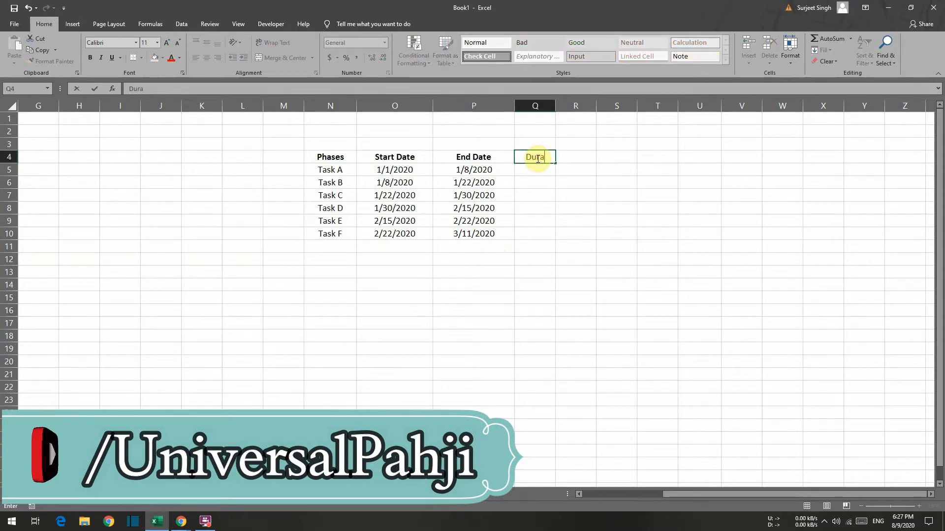
{"action": "type", "text": "on"}
{"action": "key", "text": "Return"}
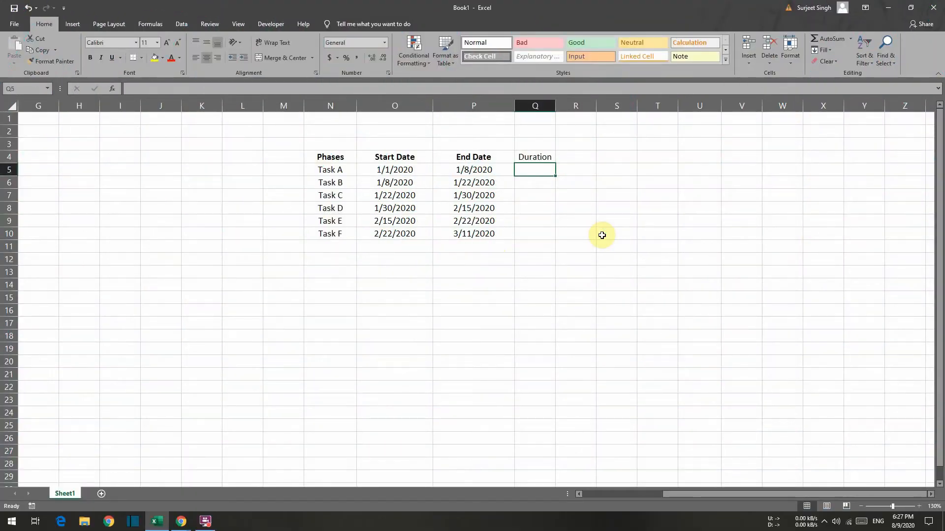
Enter the formula =P5-O5 in Q5 to calculate Task A's duration from its end and start dates.
{"action": "type", "text": "="}
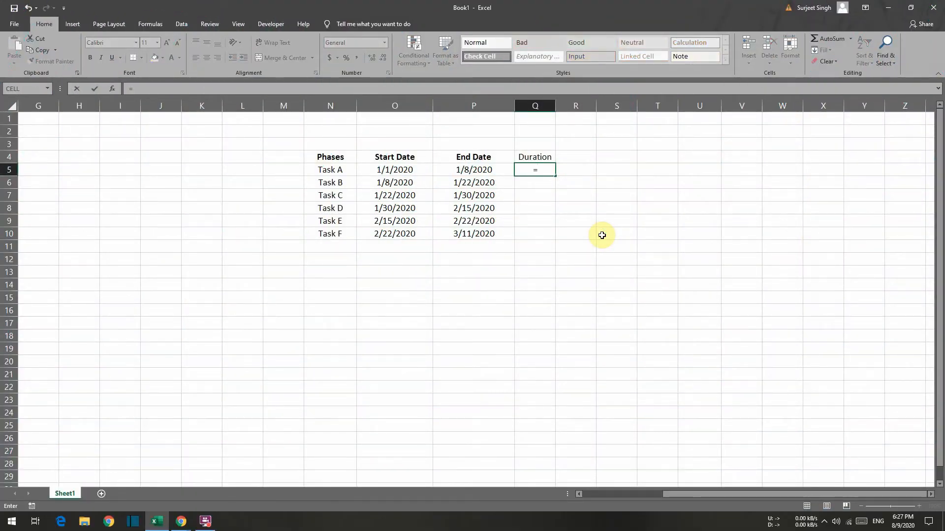
{"action": "key", "text": "Left"}
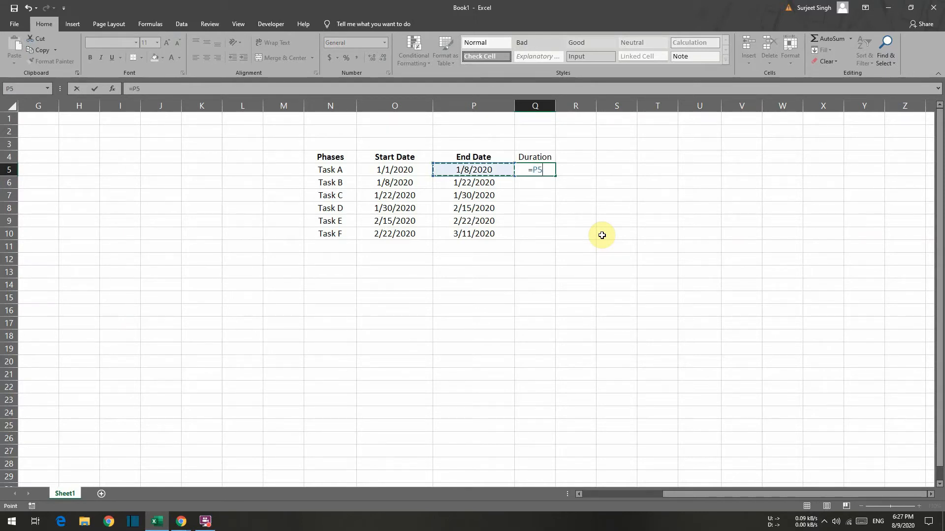
{"action": "type", "text": "-"}
{"action": "key", "text": "Left"}
{"action": "key", "text": "Left"}
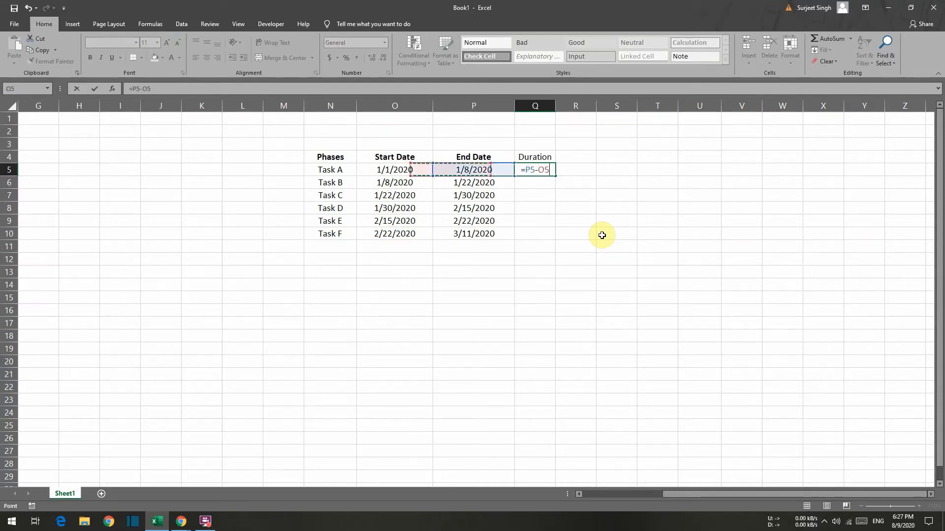
{"action": "key", "text": "Return"}
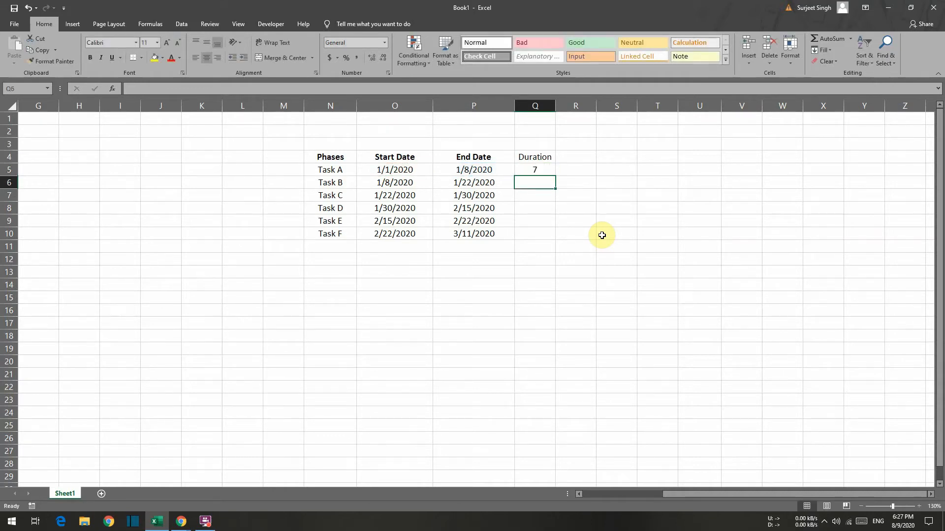
Fill the Task A duration formula down through Q10 for the remaining tasks.
{"action": "key", "text": "Up"}
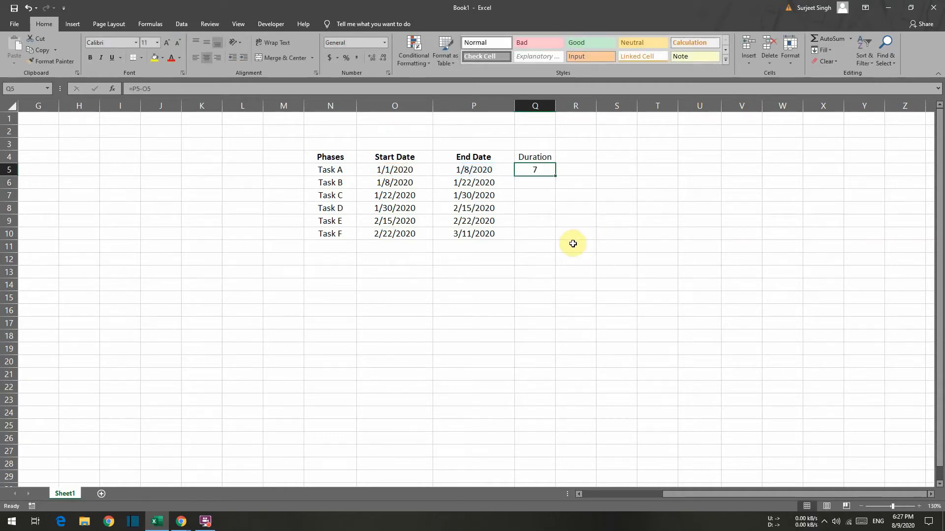
{"action": "left_click_drag", "start_coordinate": [535, 233], "coordinate": [534, 171]}
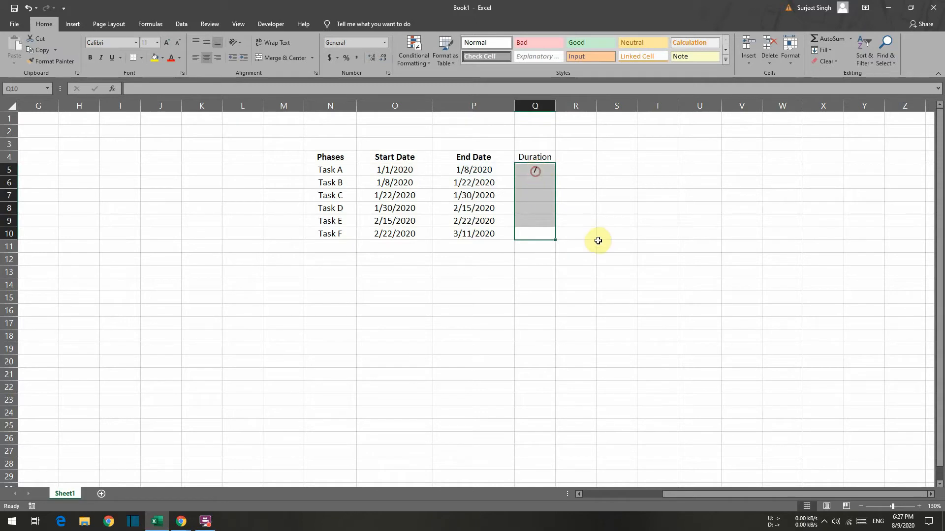
{"action": "key", "text": "ctrl+d"}
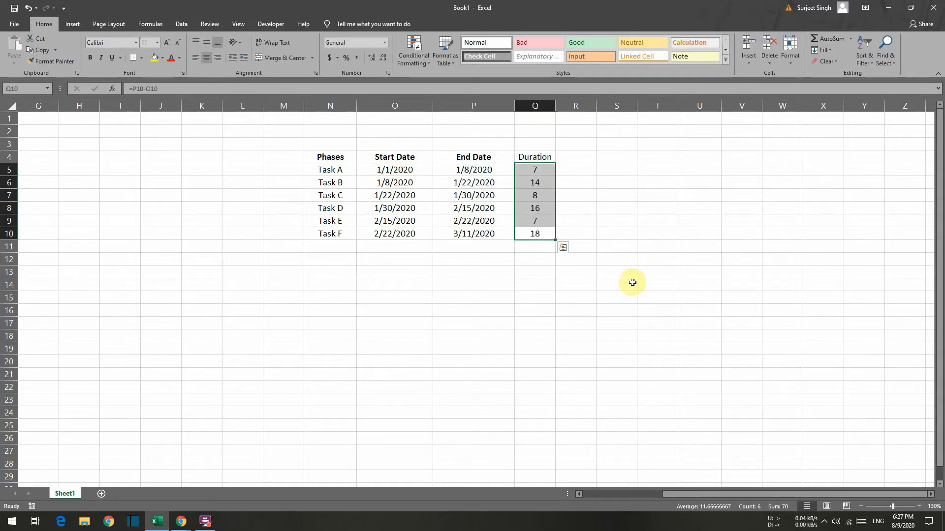
{"action": "left_click", "coordinate": [631, 293]}
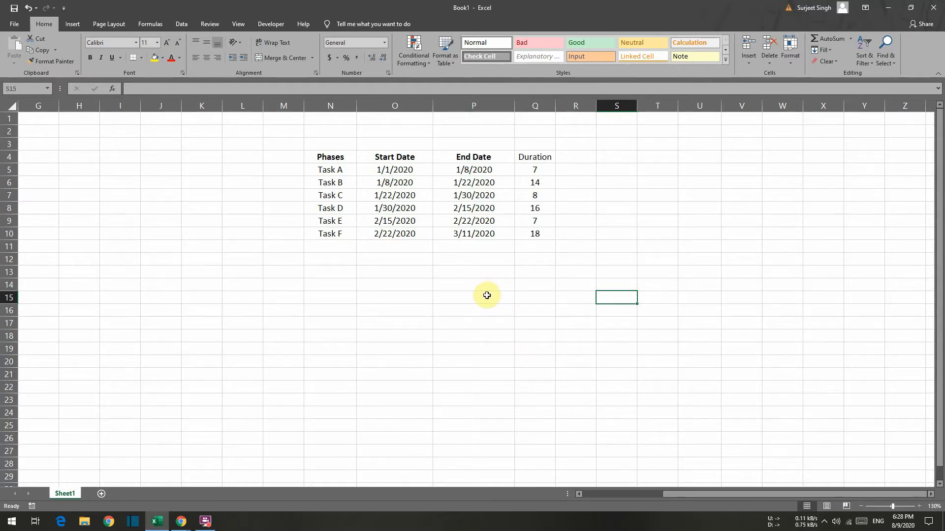
{"action": "left_click", "coordinate": [538, 204]}
{"action": "left_click_drag", "start_coordinate": [543, 165], "coordinate": [548, 233]}
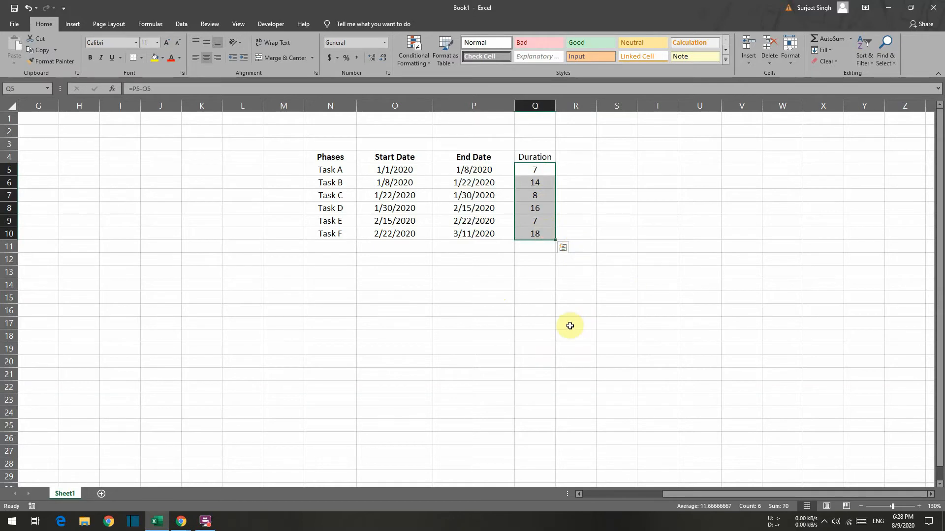
{"action": "left_click", "coordinate": [455, 321]}
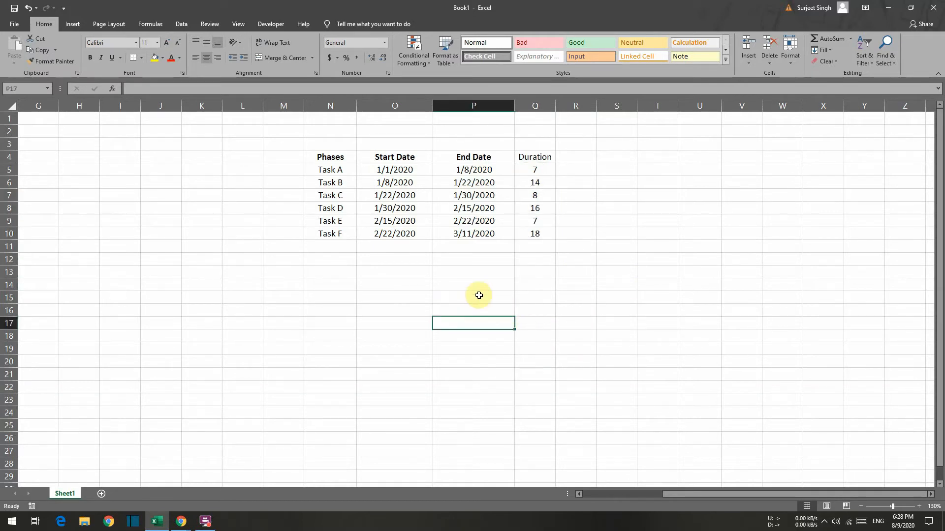
Insert a Stacked Bar chart from the Start Date column, including its heading (O4:O10).
{"action": "left_click_drag", "start_coordinate": [400, 155], "coordinate": [405, 237]}
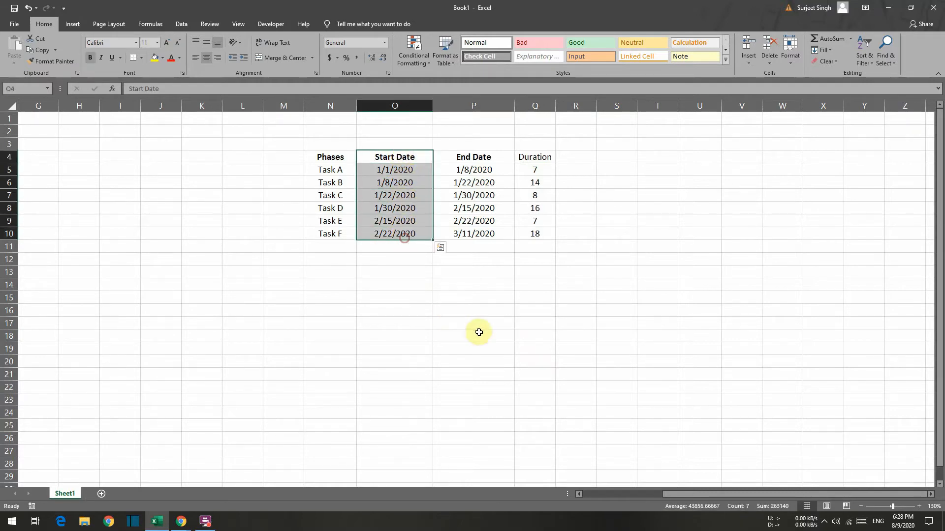
{"action": "left_click", "coordinate": [73, 23]}
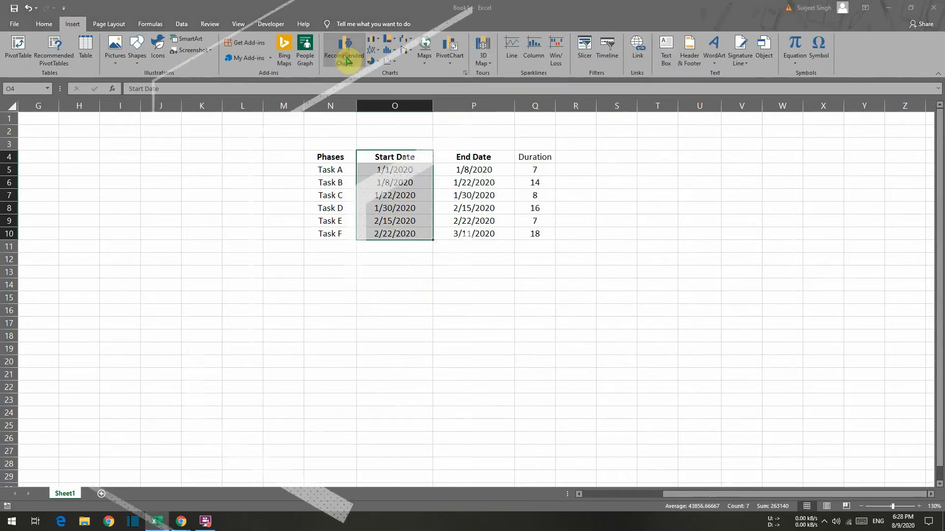
{"action": "left_click", "coordinate": [345, 59]}
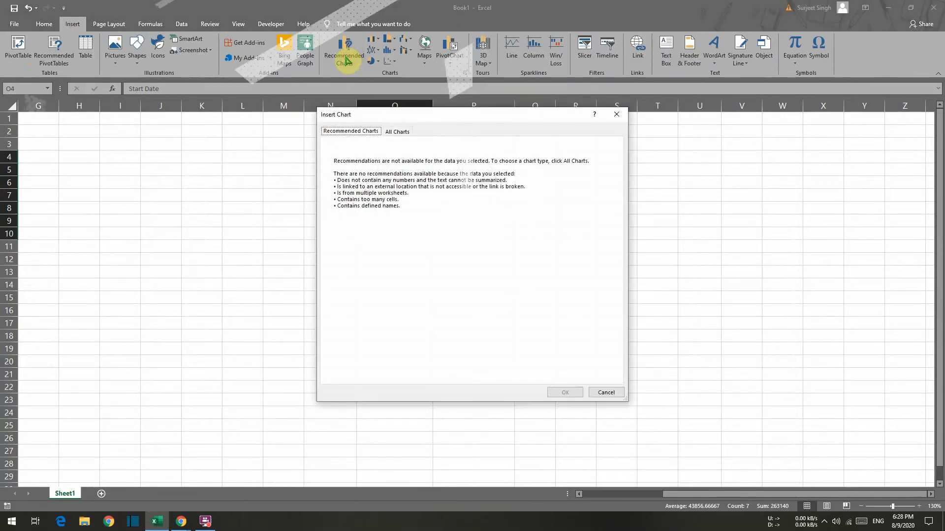
{"action": "left_click", "coordinate": [400, 132]}
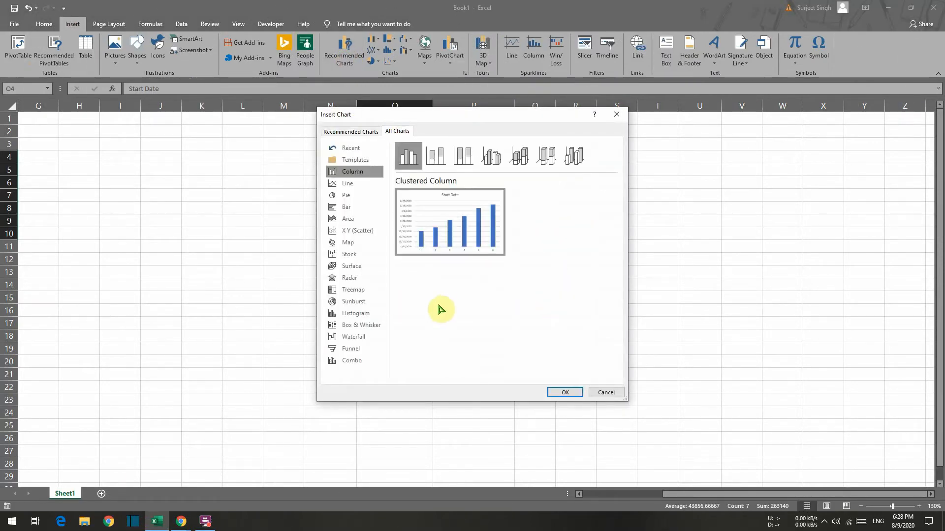
{"action": "left_click", "coordinate": [345, 207]}
{"action": "left_click", "coordinate": [437, 156]}
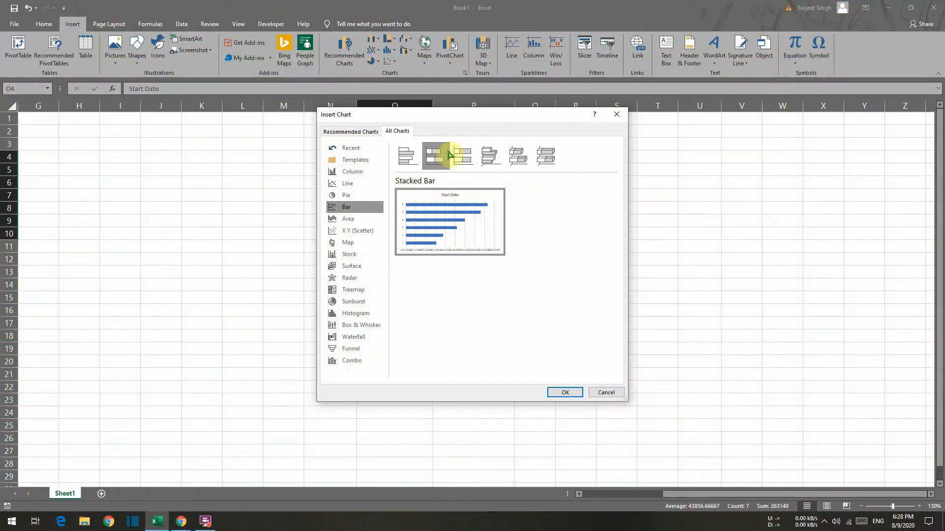
{"action": "left_click", "coordinate": [565, 392]}
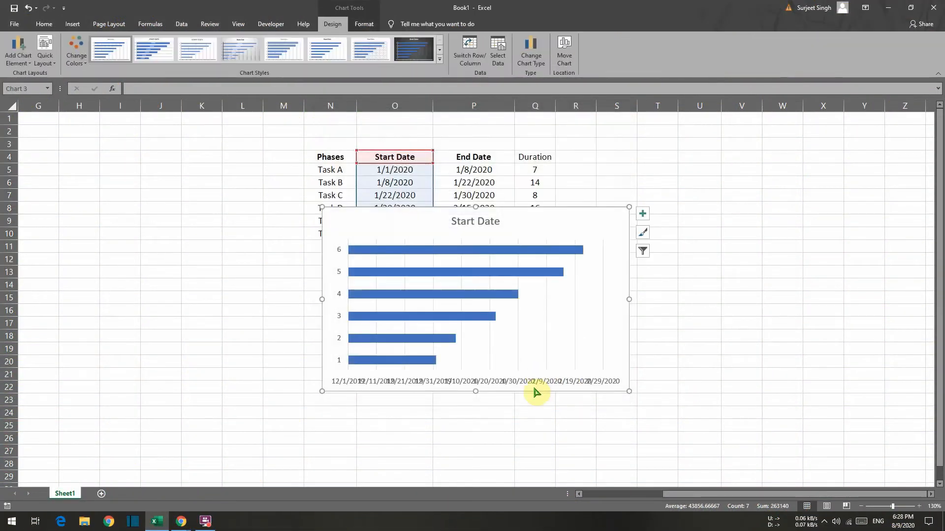
Enlarge the chart and move it directly below the task table, covering about L11 to T29.
{"action": "left_click_drag", "start_coordinate": [629, 391], "coordinate": [749, 443]}
{"action": "left_click_drag", "start_coordinate": [582, 219], "coordinate": [517, 253]}
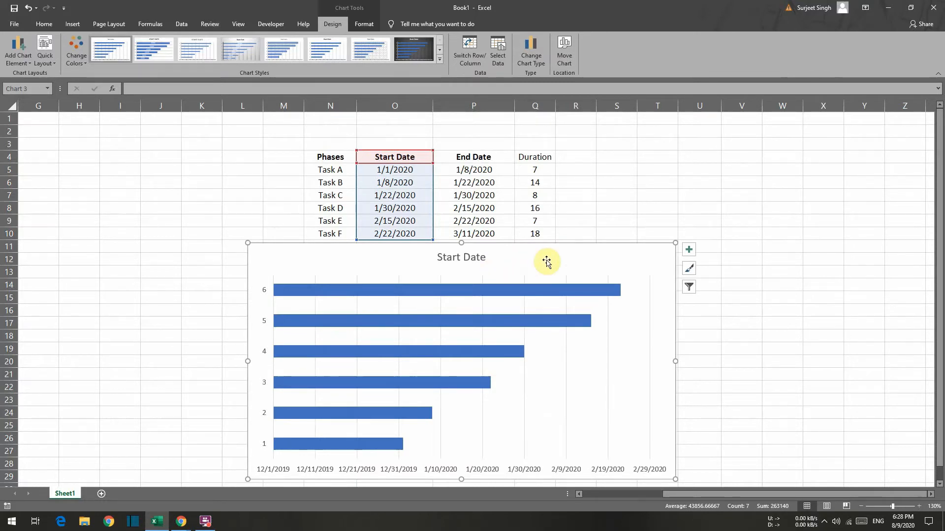
Add a second series to the chart's data source, with Q4 (Duration) as its name and Q5:Q10 as its values.
{"action": "left_click", "coordinate": [295, 294]}
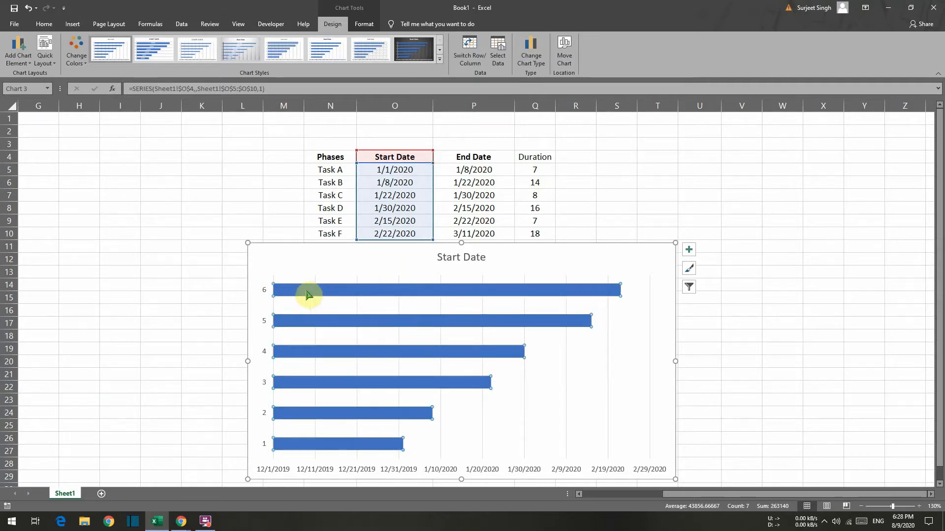
{"action": "right_click", "coordinate": [294, 294]}
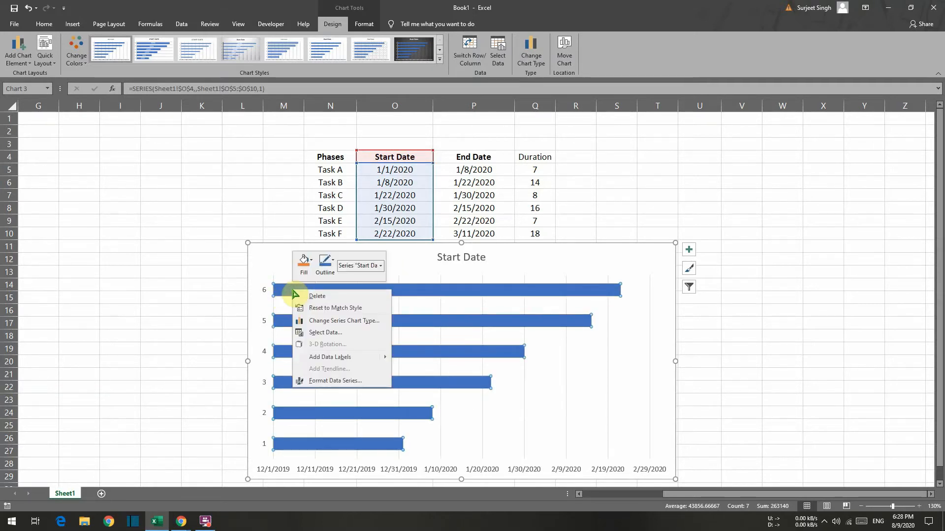
{"action": "left_click", "coordinate": [321, 333]}
{"action": "left_click_drag", "start_coordinate": [717, 306], "coordinate": [362, 211]}
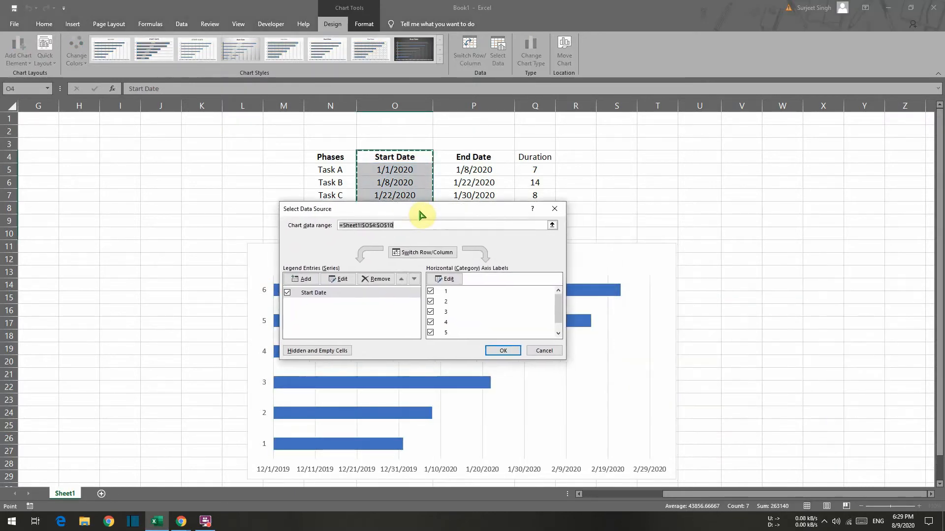
{"action": "left_click", "coordinate": [297, 279]}
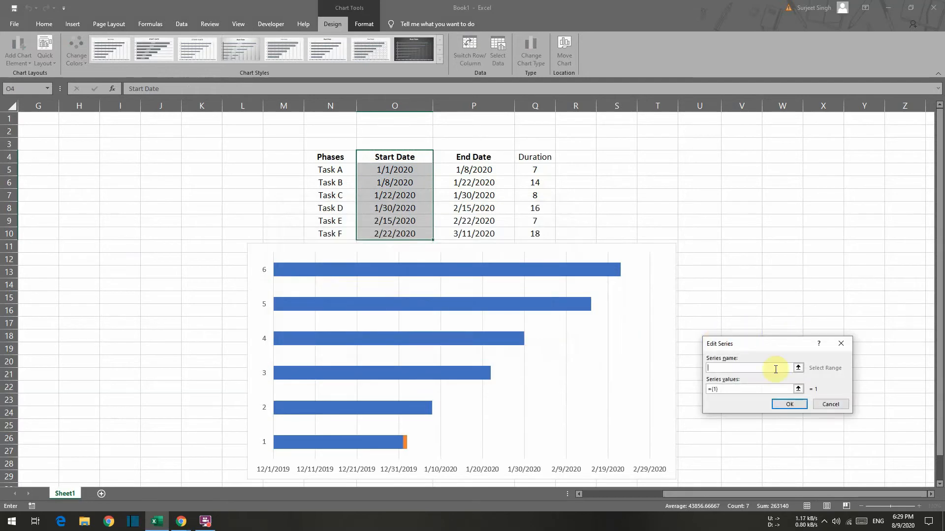
{"action": "left_click_drag", "start_coordinate": [740, 344], "coordinate": [426, 285]}
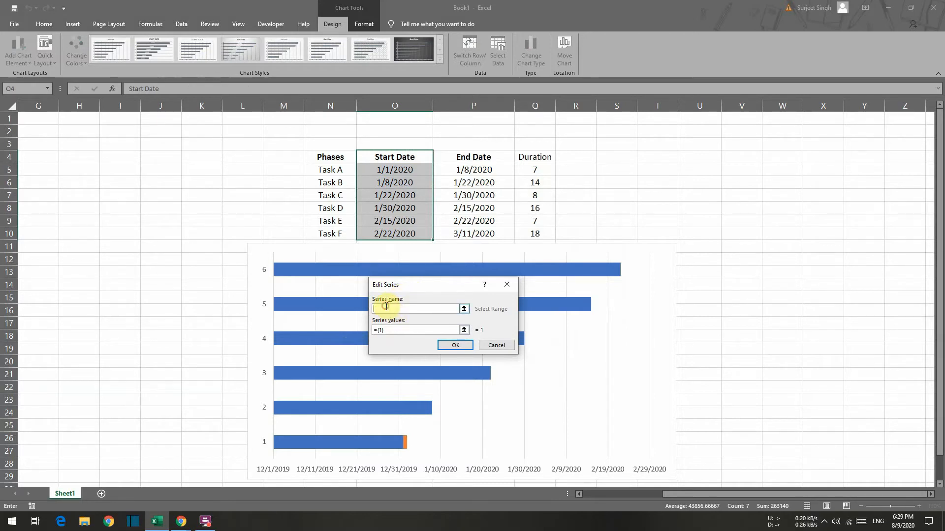
{"action": "left_click", "coordinate": [536, 156]}
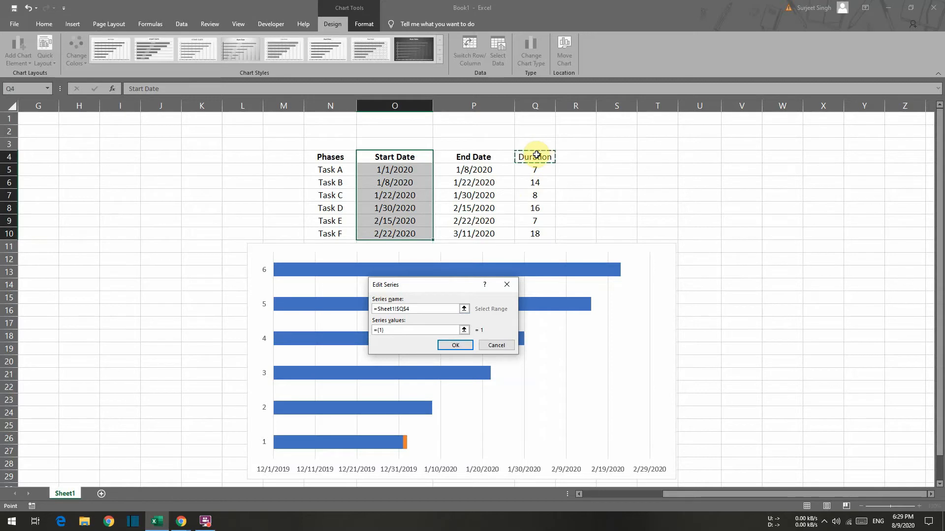
{"action": "left_click", "coordinate": [371, 330]}
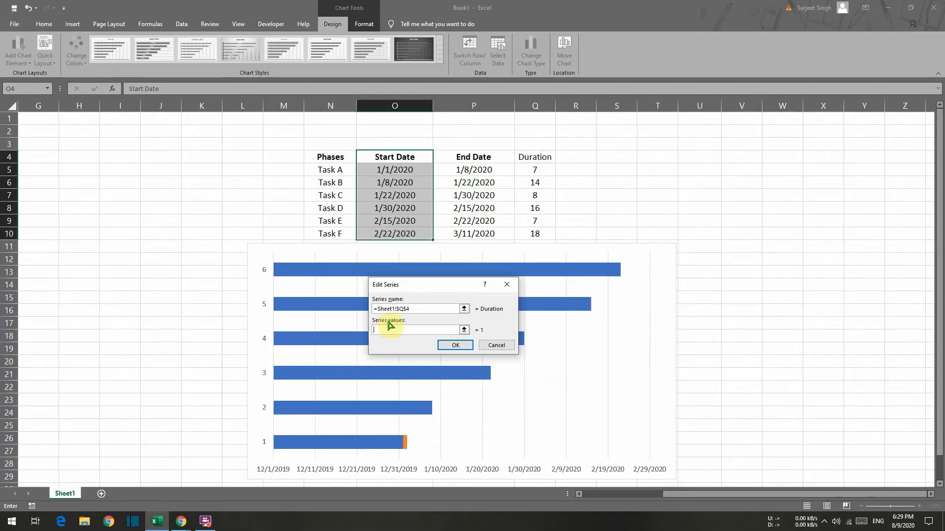
{"action": "left_click", "coordinate": [386, 332]}
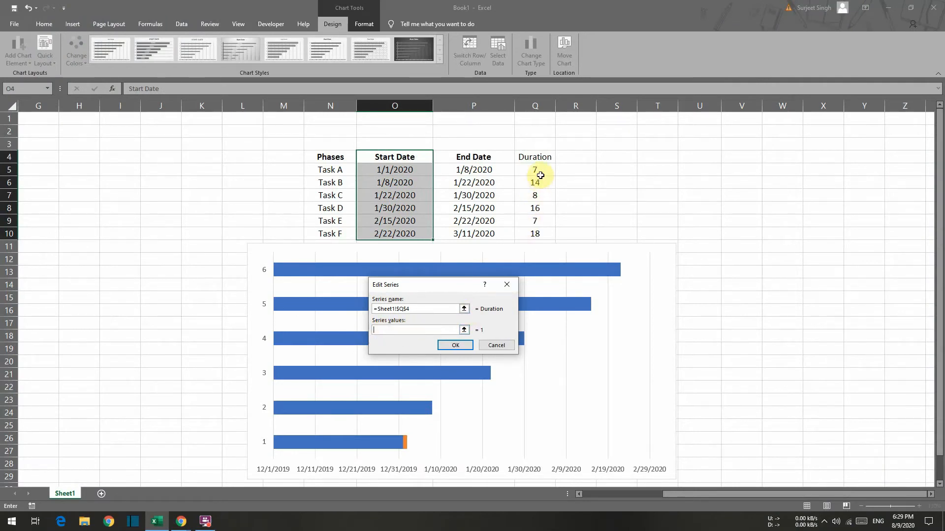
{"action": "left_click_drag", "start_coordinate": [541, 171], "coordinate": [541, 235]}
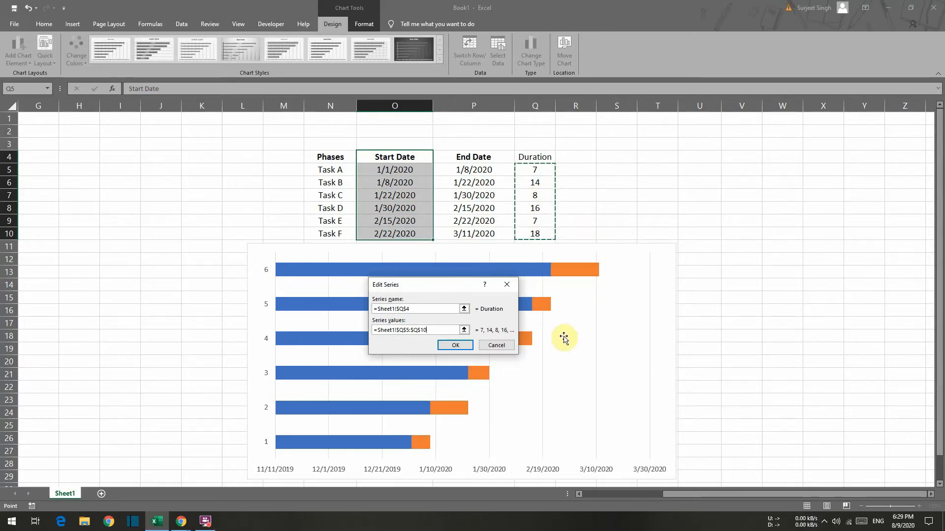
{"action": "left_click", "coordinate": [455, 345]}
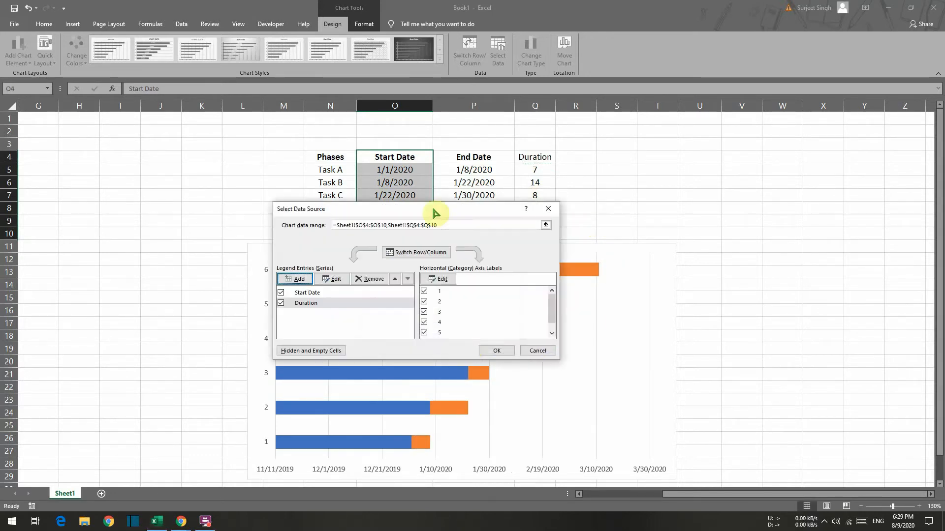
Use the task names in N5:N10 as the chart's category axis labels and enlarge the chart to about L9:U29.
{"action": "left_click_drag", "start_coordinate": [445, 213], "coordinate": [544, 237]}
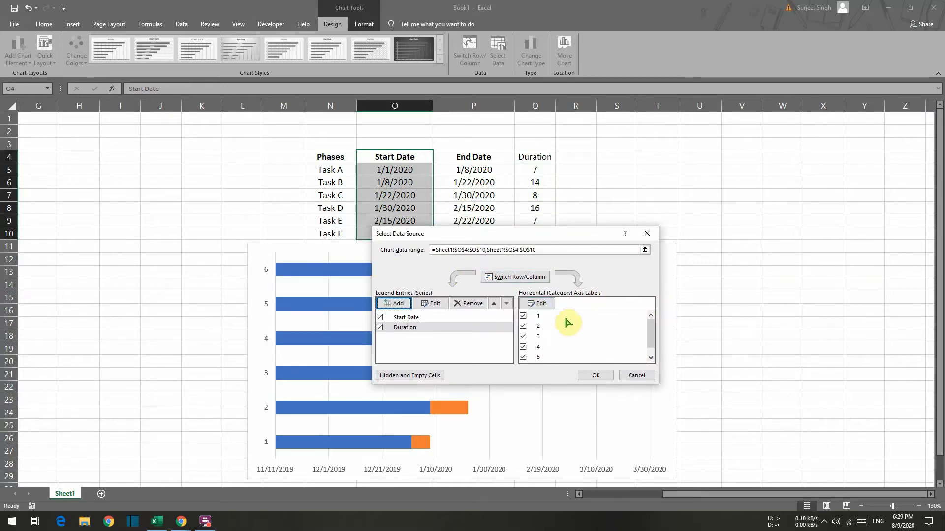
{"action": "left_click", "coordinate": [544, 305]}
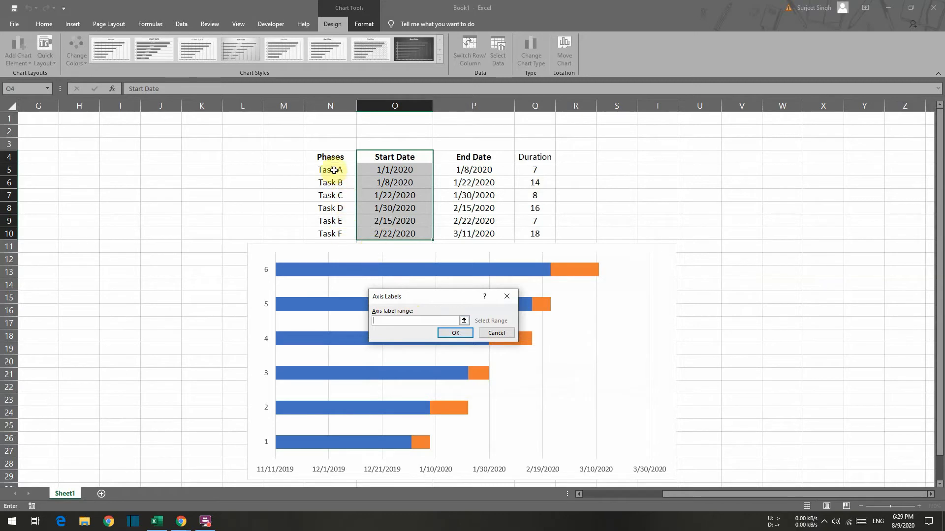
{"action": "left_click_drag", "start_coordinate": [336, 170], "coordinate": [329, 235]}
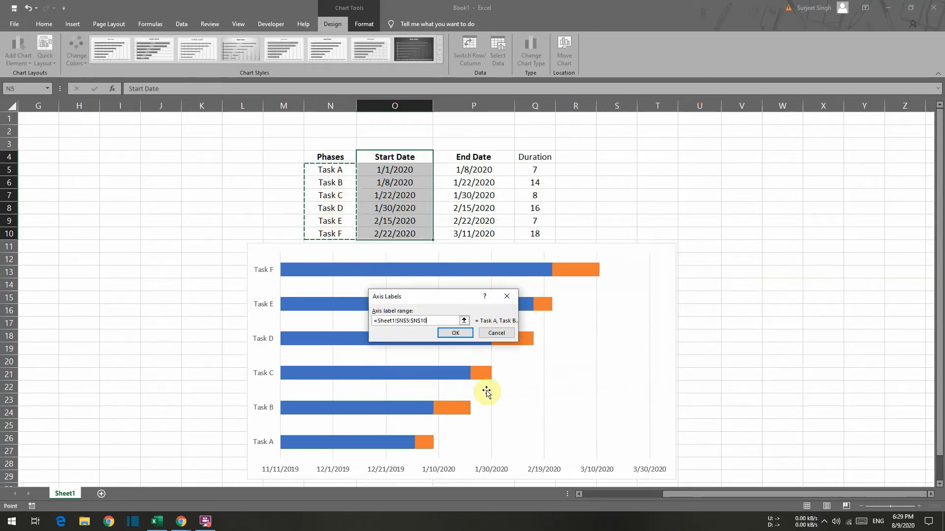
{"action": "left_click", "coordinate": [457, 333]}
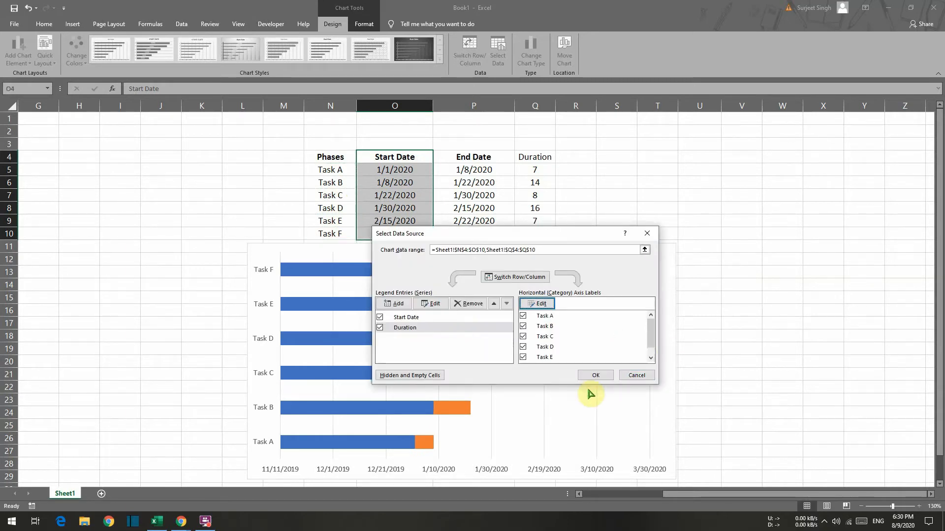
{"action": "left_click", "coordinate": [595, 376]}
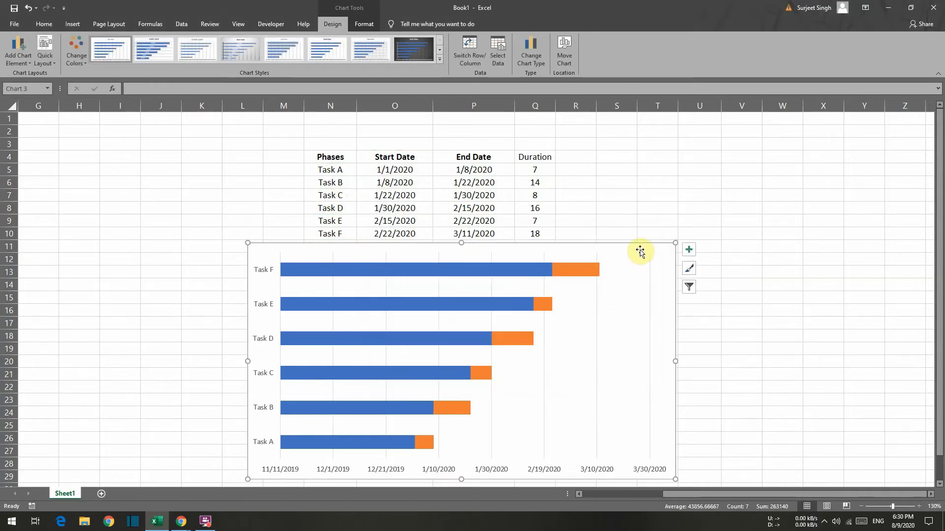
{"action": "left_click_drag", "start_coordinate": [674, 243], "coordinate": [714, 213]}
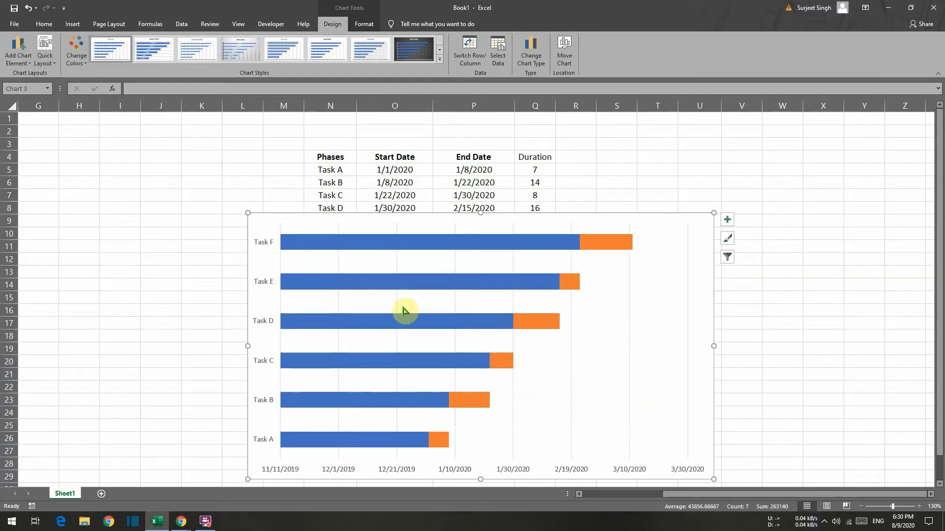
Set the Start Date series to No fill so only the Duration bars show, and close the formatting pane.
{"action": "left_click", "coordinate": [416, 247]}
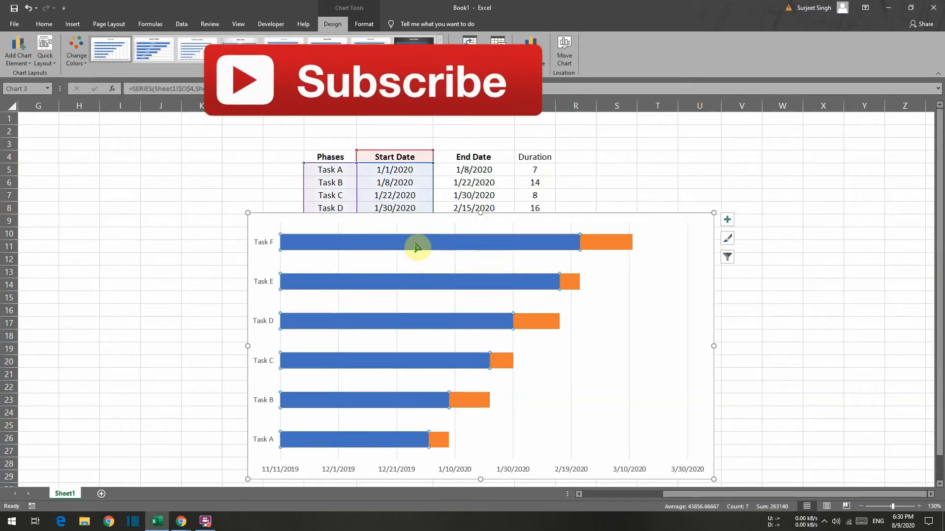
{"action": "right_click", "coordinate": [416, 247]}
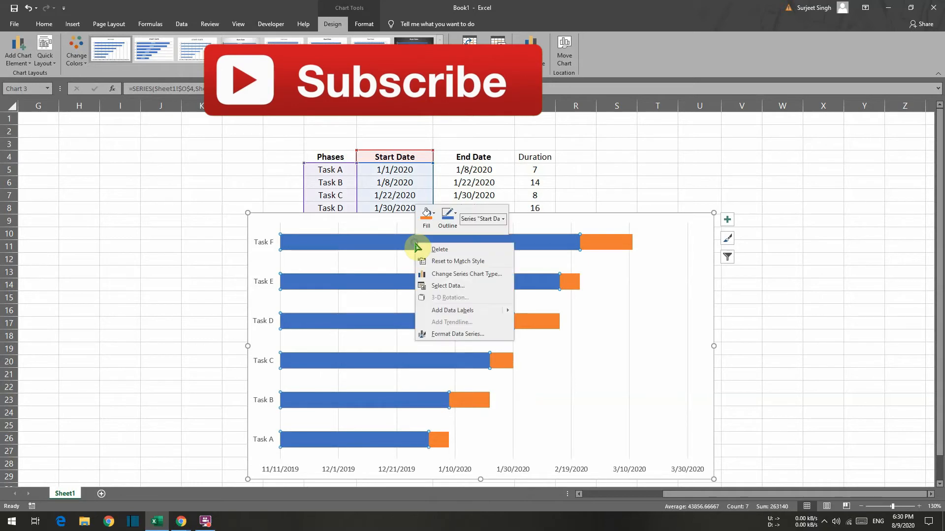
{"action": "left_click", "coordinate": [436, 335]}
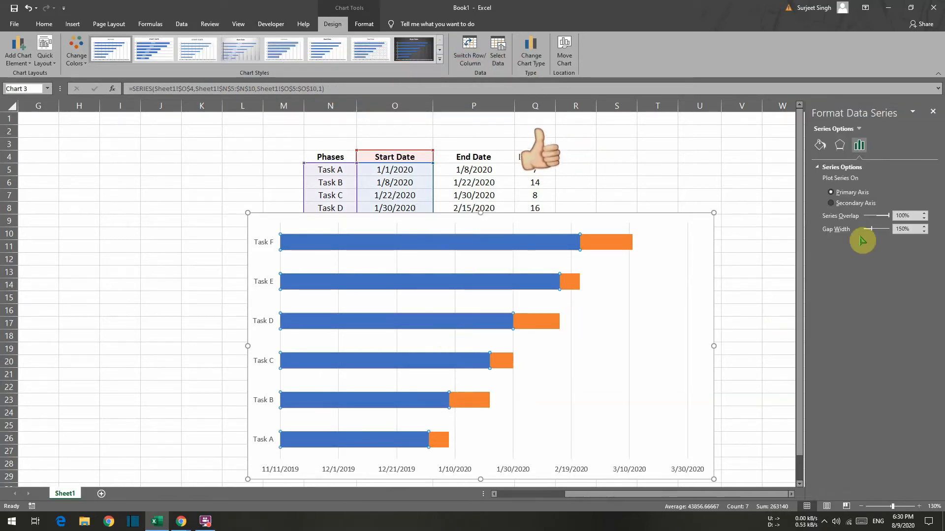
{"action": "left_click", "coordinate": [821, 146]}
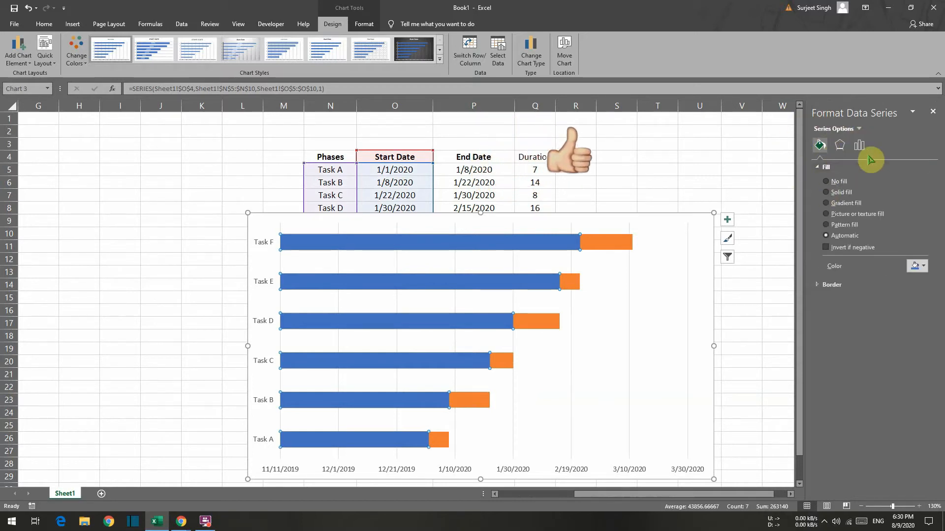
{"action": "left_click", "coordinate": [829, 183]}
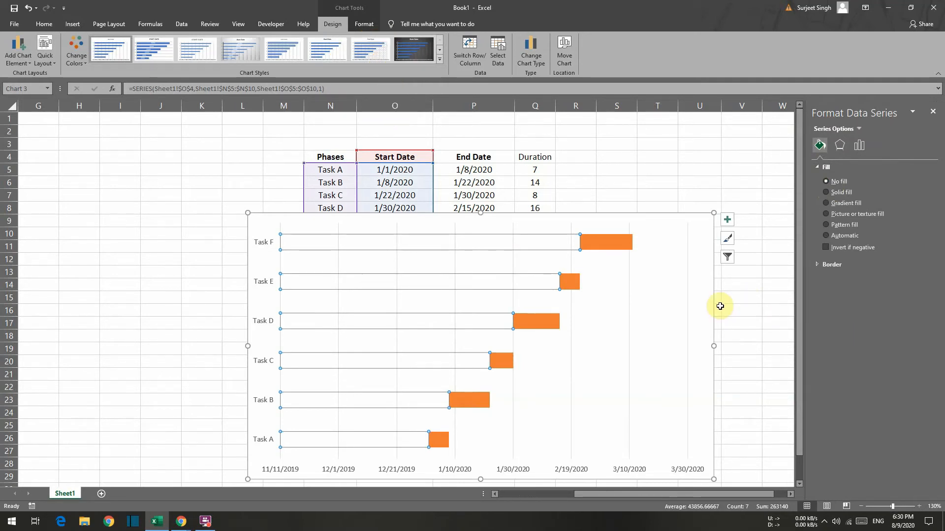
{"action": "left_click", "coordinate": [730, 303]}
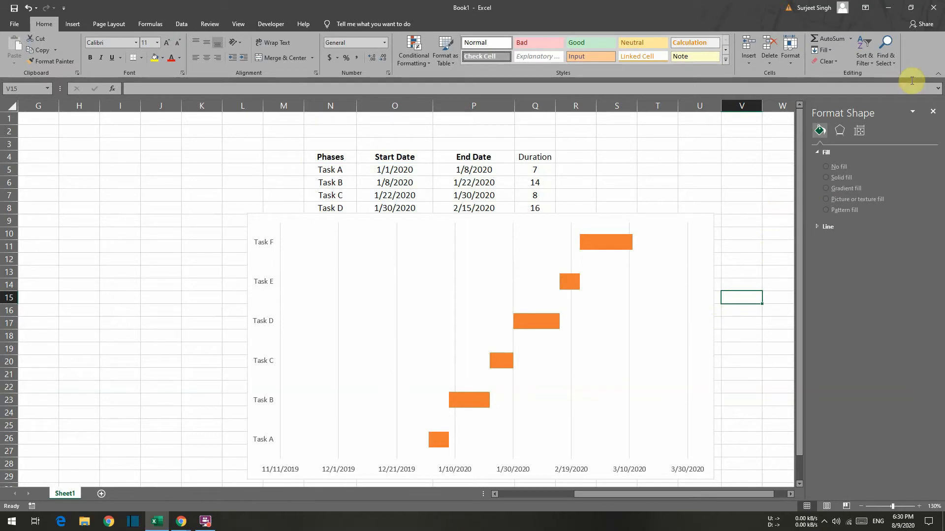
{"action": "left_click", "coordinate": [934, 113]}
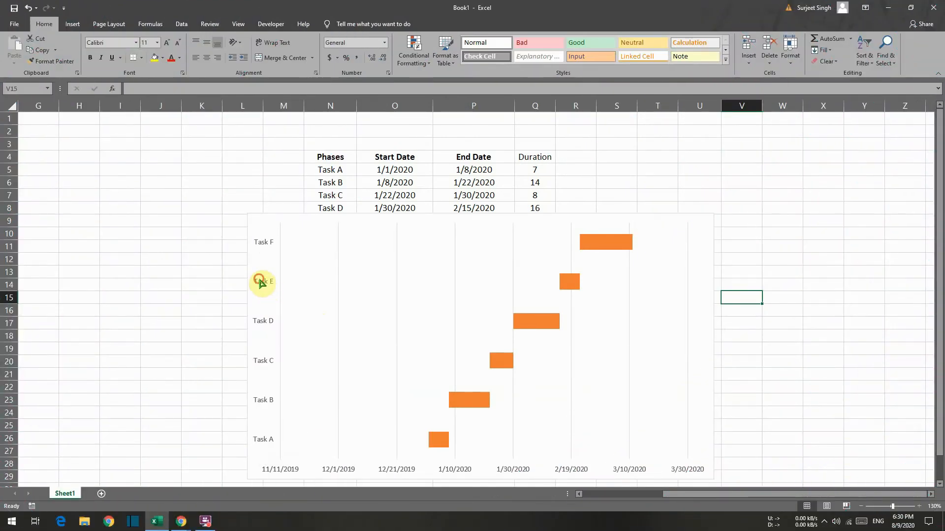
Put the vertical axis categories in reverse order so Task A comes first, and close the formatting pane.
{"action": "left_click", "coordinate": [260, 281]}
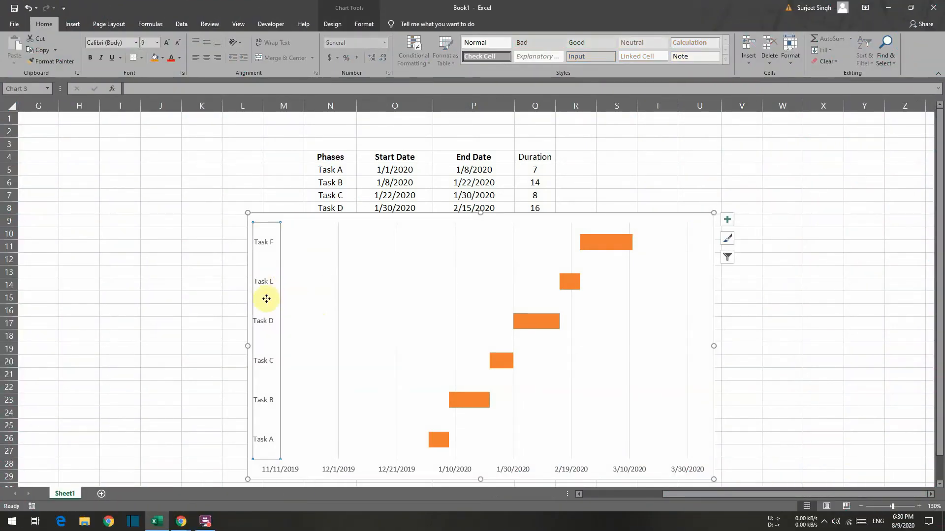
{"action": "right_click", "coordinate": [271, 285]}
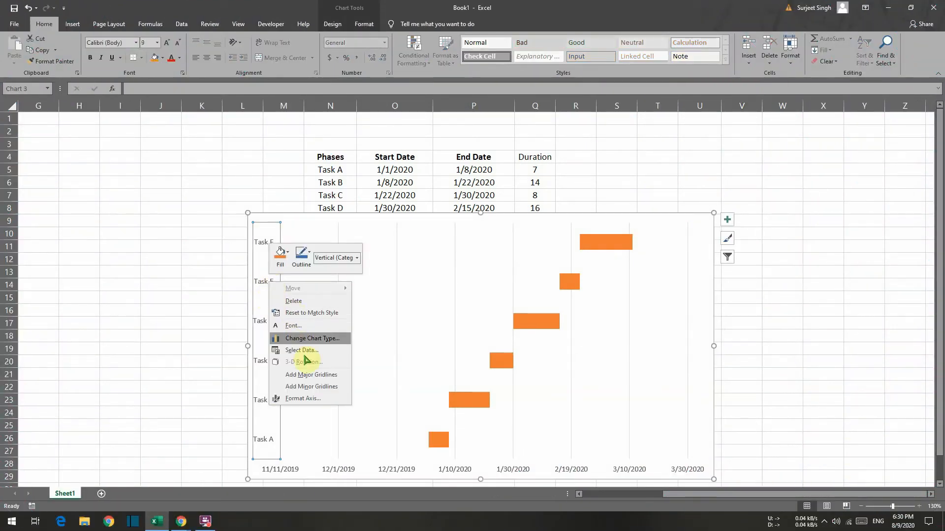
{"action": "left_click", "coordinate": [309, 399]}
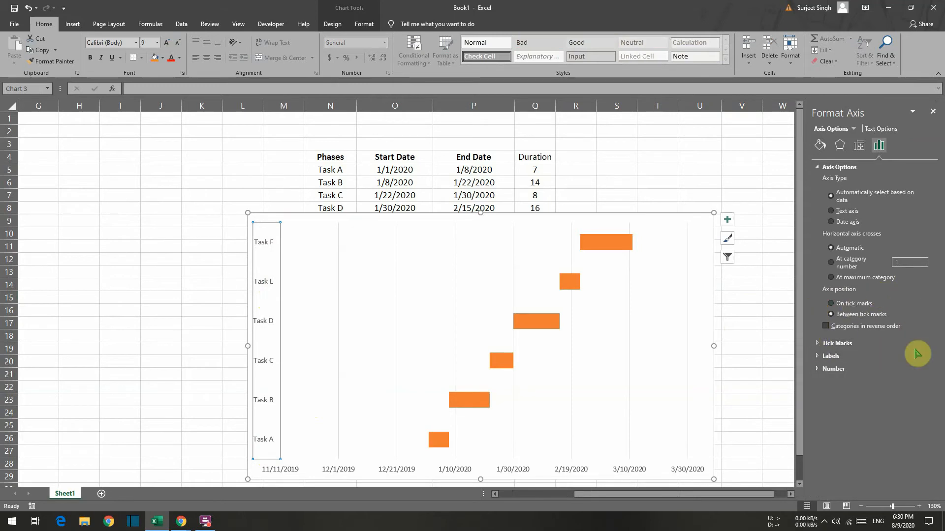
{"action": "left_click", "coordinate": [826, 326]}
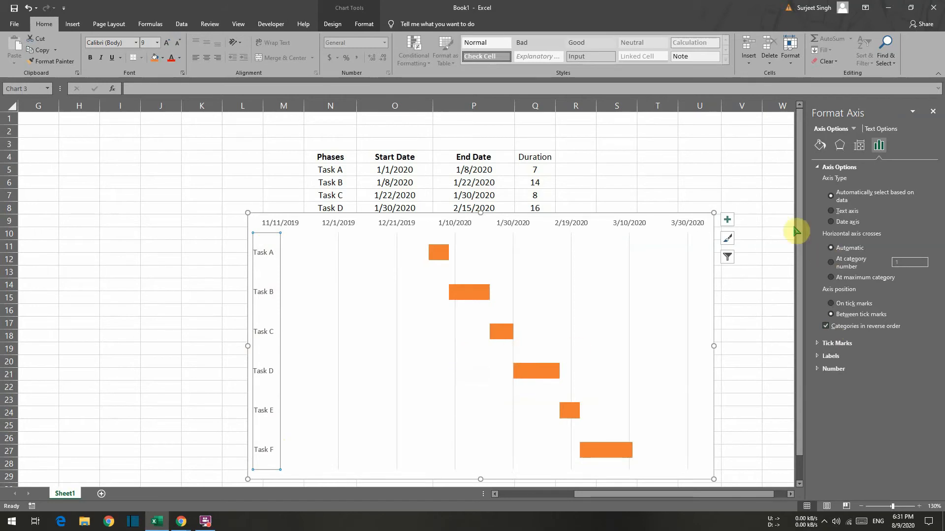
{"action": "left_click", "coordinate": [932, 112]}
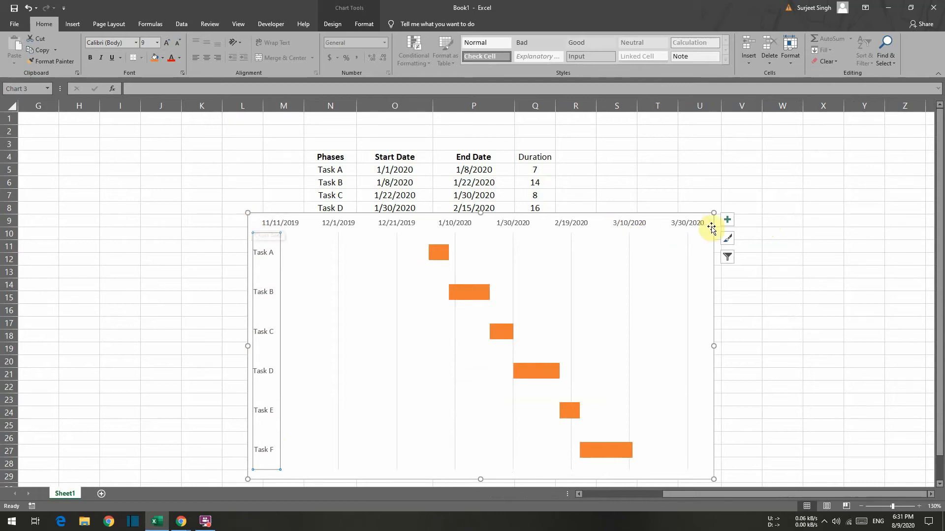
Copy Task A's start date from O5 into S2.
{"action": "left_click", "coordinate": [404, 170]}
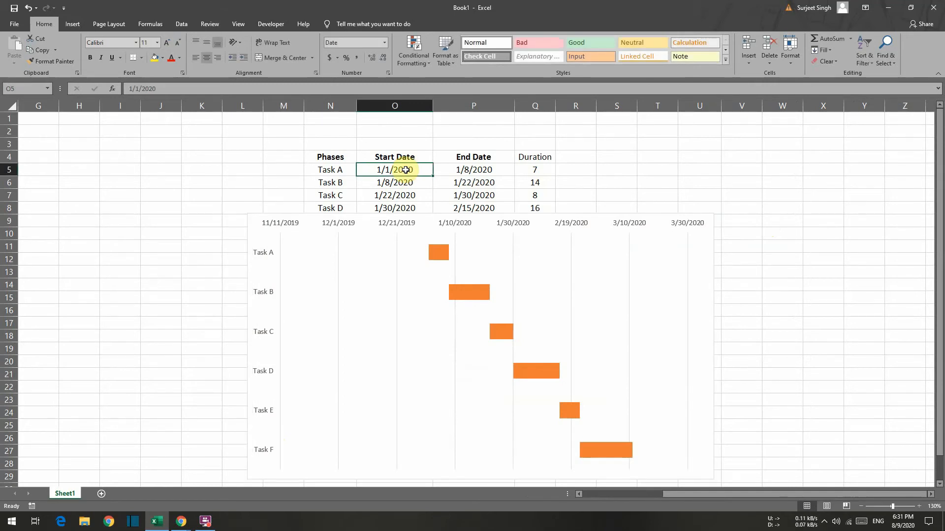
{"action": "key", "text": "ctrl+c"}
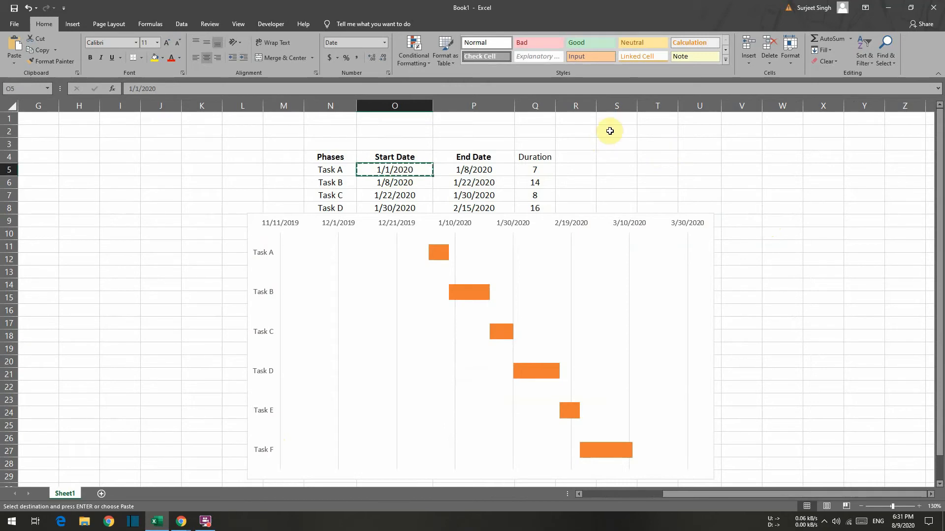
{"action": "left_click", "coordinate": [600, 131]}
{"action": "key", "text": "ctrl+v"}
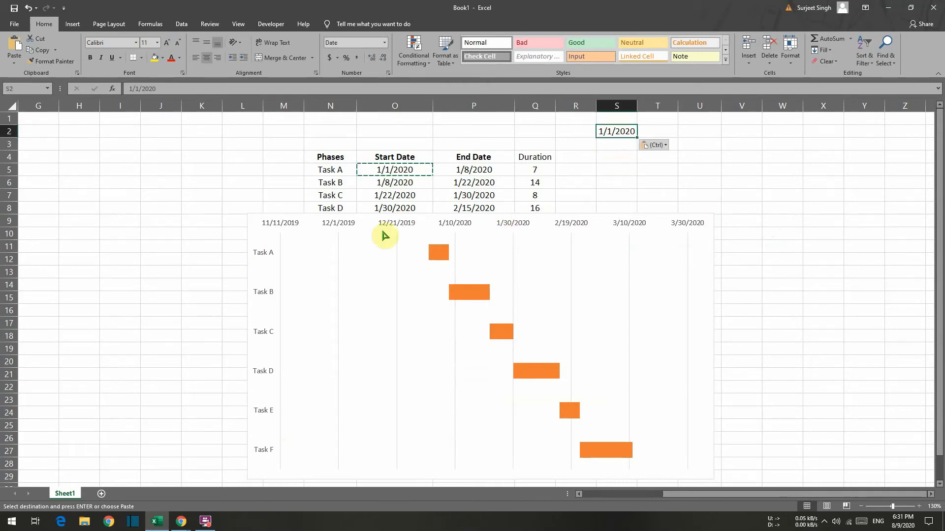
Copy Task F's end date from P10 into T2 as values only, moving the chart to about I5:R25.
{"action": "left_click", "coordinate": [252, 220]}
{"action": "left_click_drag", "start_coordinate": [252, 219], "coordinate": [241, 270]}
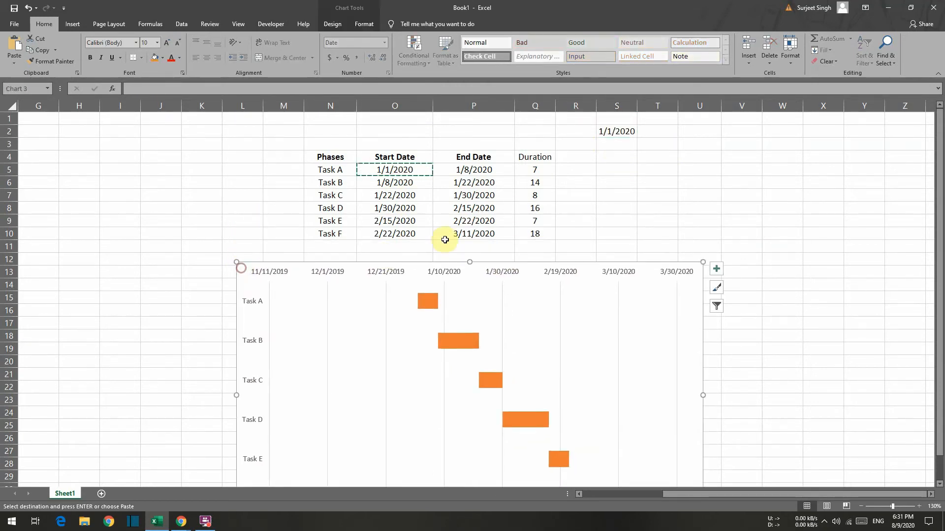
{"action": "left_click", "coordinate": [474, 233]}
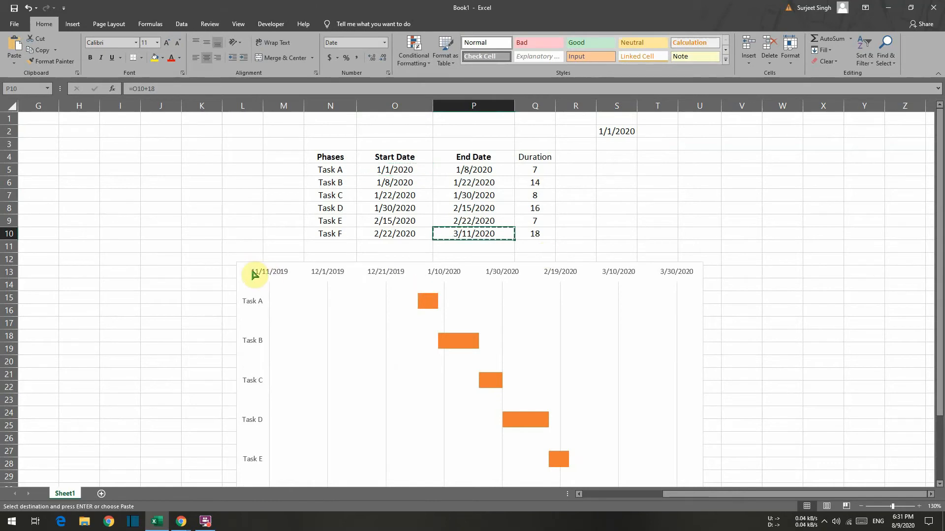
{"action": "left_click_drag", "start_coordinate": [238, 274], "coordinate": [118, 175]}
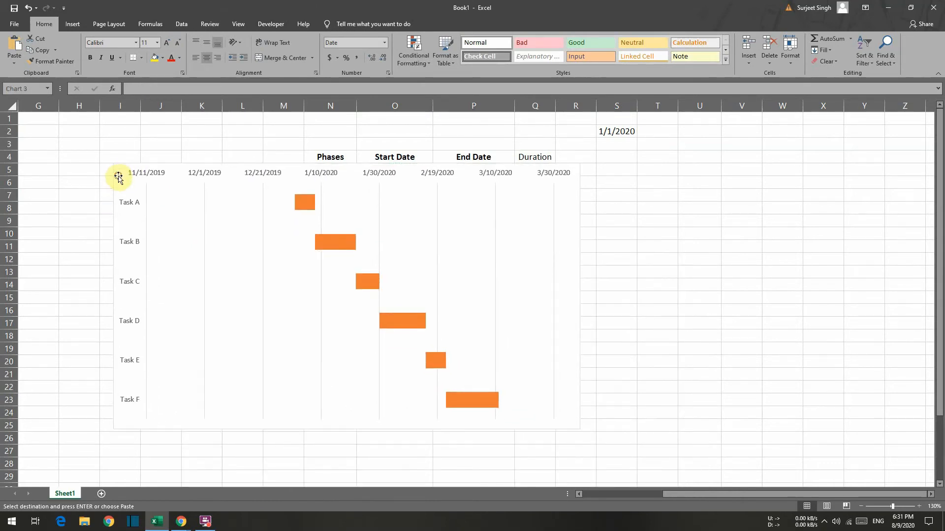
{"action": "left_click", "coordinate": [652, 134]}
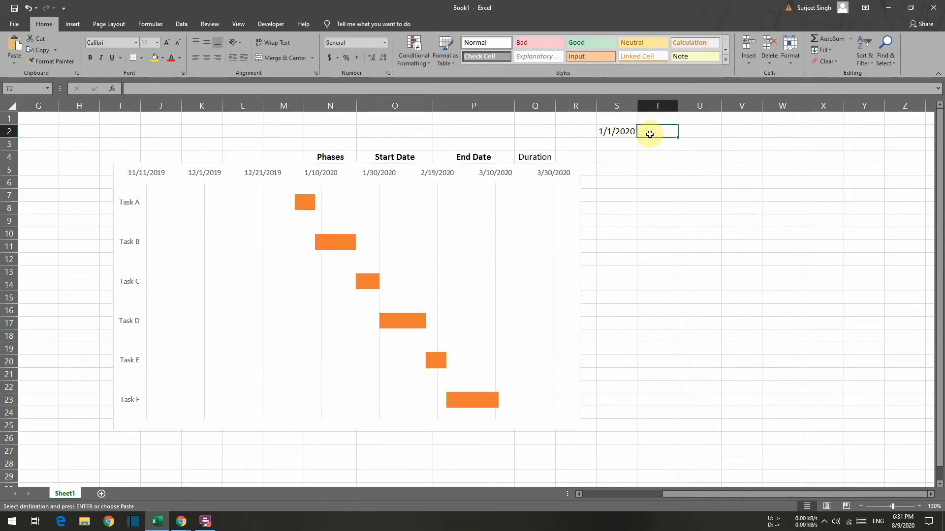
{"action": "key", "text": "ctrl+alt+v"}
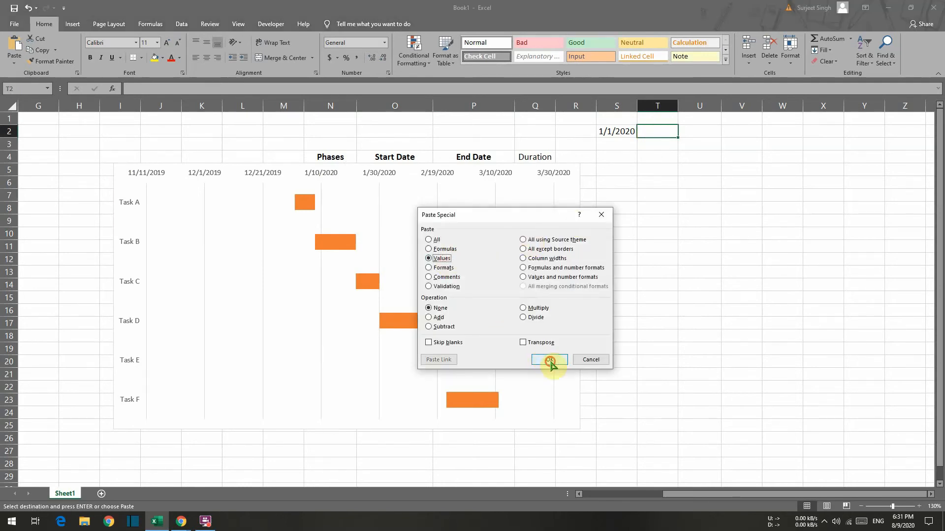
{"action": "left_click", "coordinate": [550, 360]}
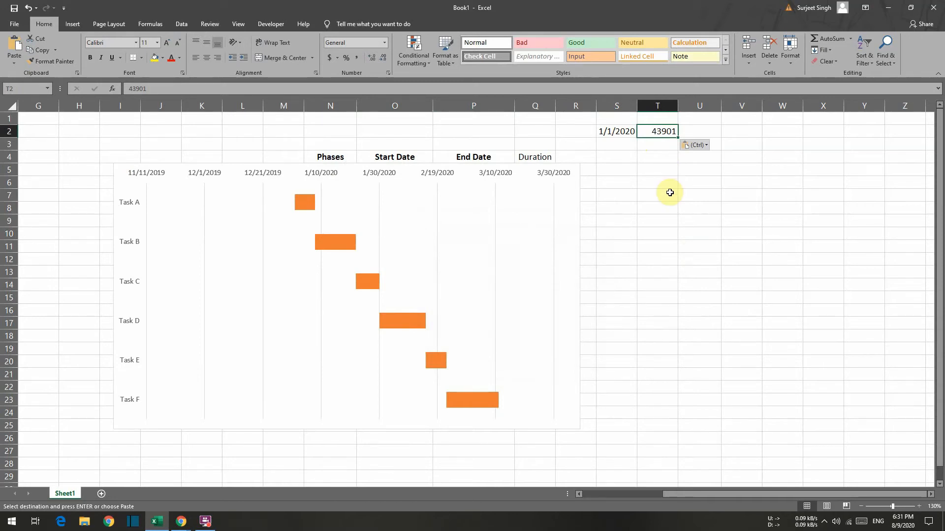
Apply the Number format to the start date in S2.
{"action": "left_click", "coordinate": [618, 131]}
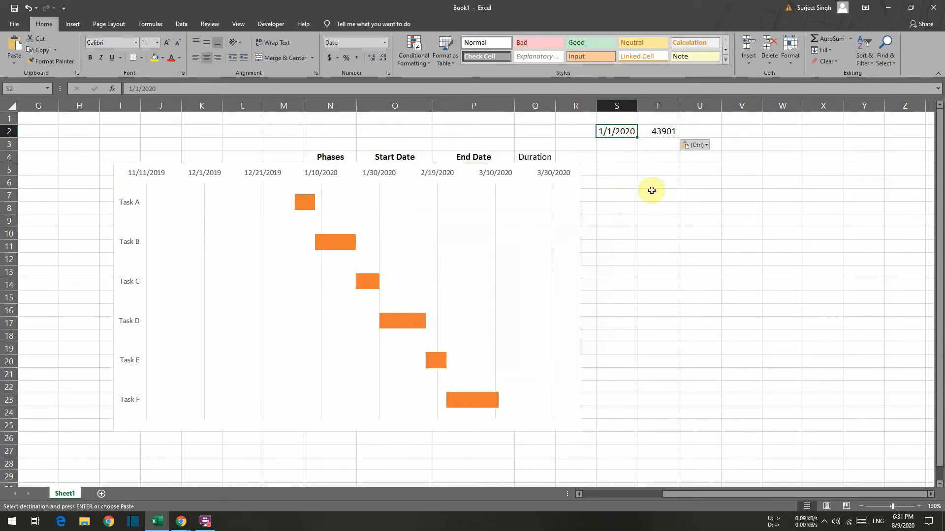
{"action": "left_click", "coordinate": [385, 44]}
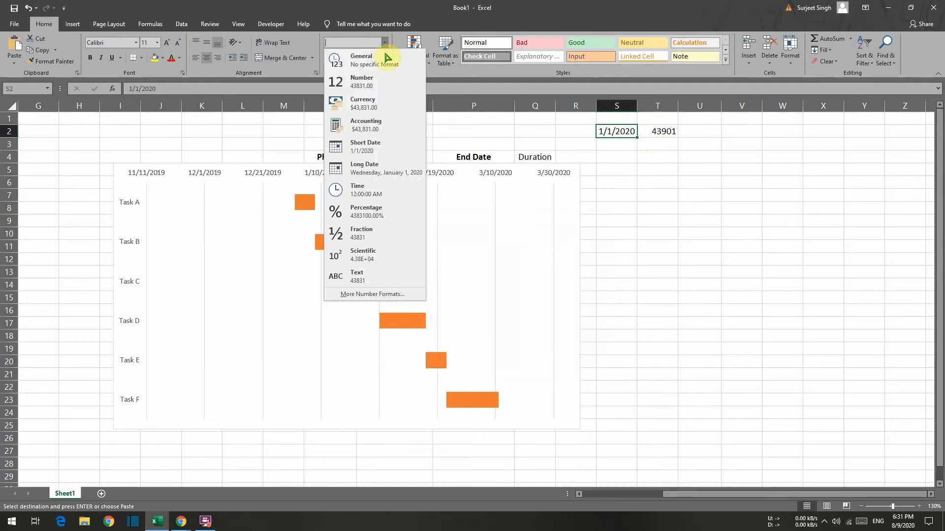
{"action": "left_click", "coordinate": [385, 80]}
{"action": "left_click_drag", "start_coordinate": [728, 253], "coordinate": [699, 249]}
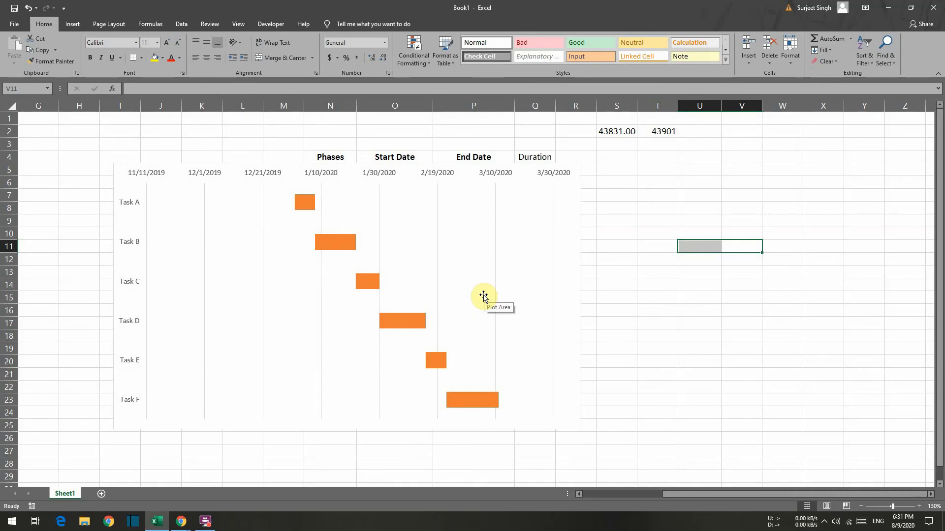
Set the chart's date axis minimum bound to 43831.
{"action": "left_click", "coordinate": [217, 176]}
{"action": "right_click", "coordinate": [216, 174]}
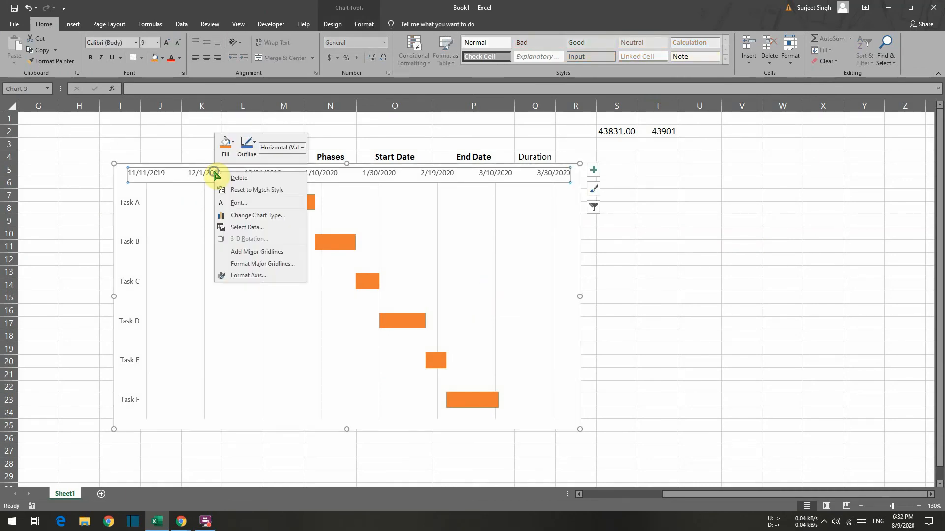
{"action": "left_click", "coordinate": [249, 275]}
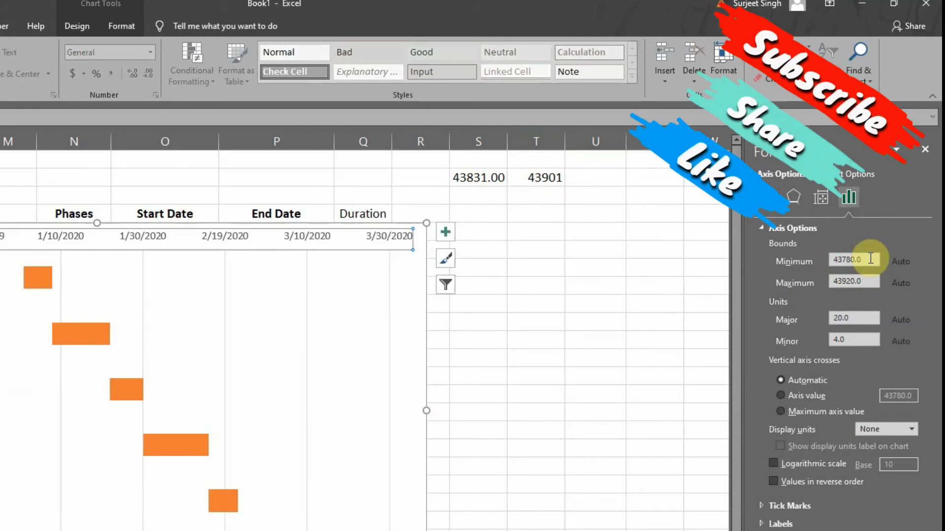
{"action": "left_click_drag", "start_coordinate": [865, 259], "coordinate": [804, 262]}
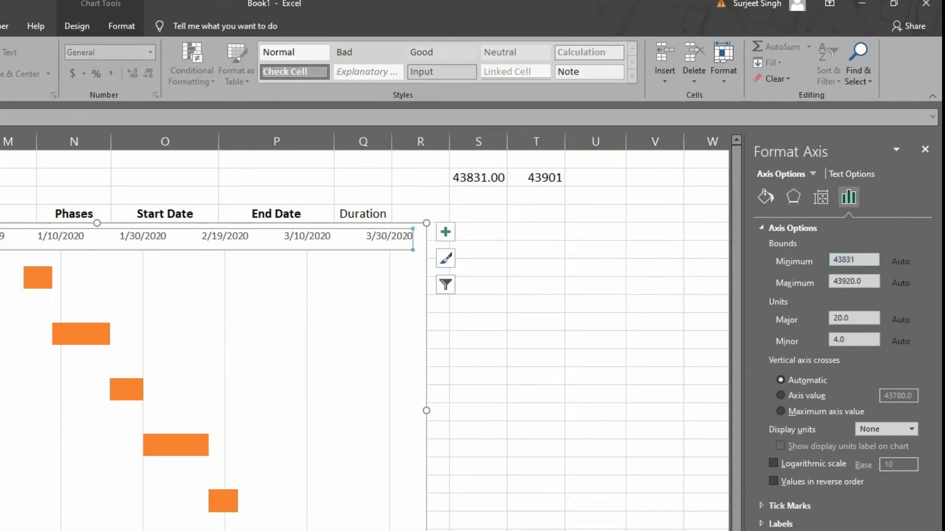
Set the date axis maximum bound to 43901 and widen the chart to the end of column U.
{"action": "left_click", "coordinate": [865, 284]}
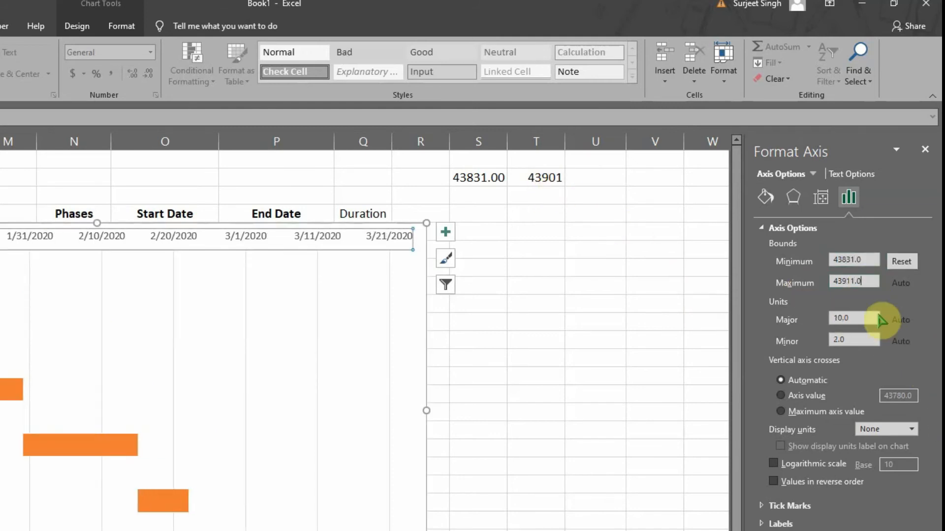
{"action": "left_click_drag", "start_coordinate": [879, 281], "coordinate": [786, 286]}
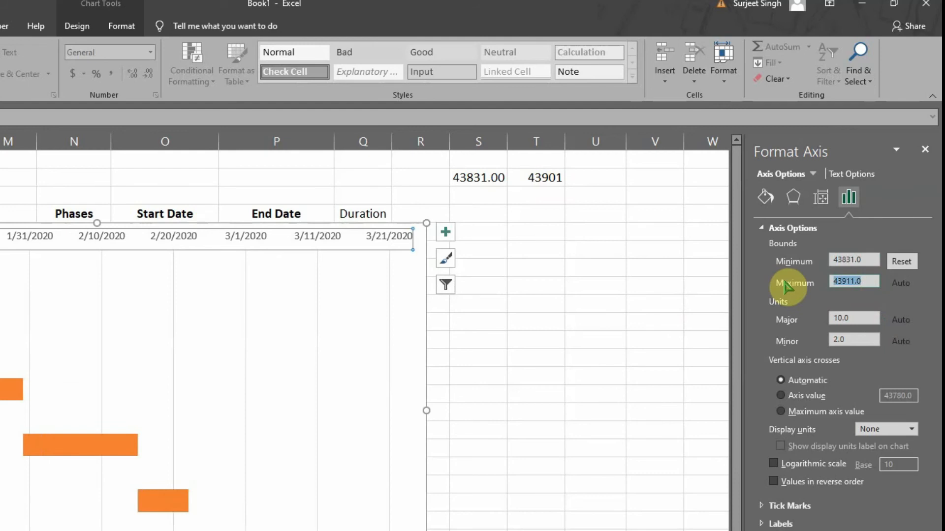
{"action": "type", "text": "43"}
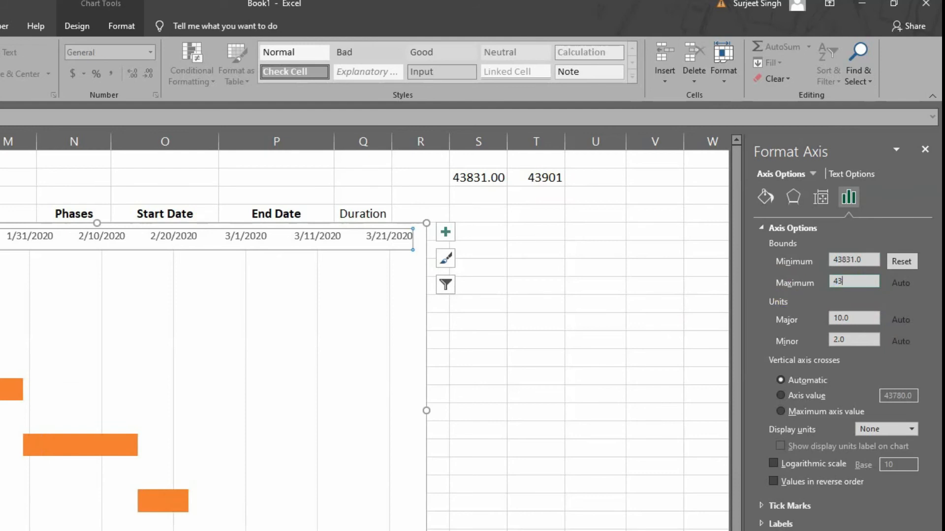
{"action": "type", "text": "901"}
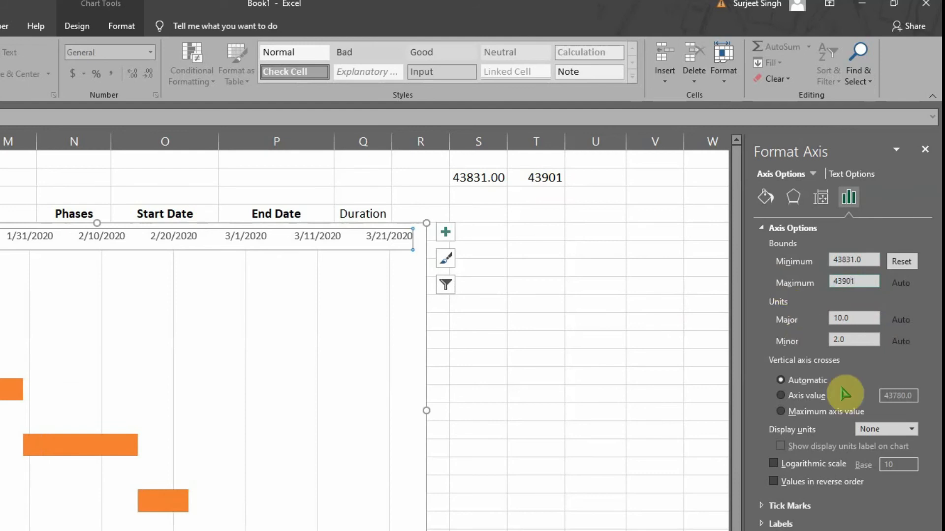
{"action": "key", "text": "Return"}
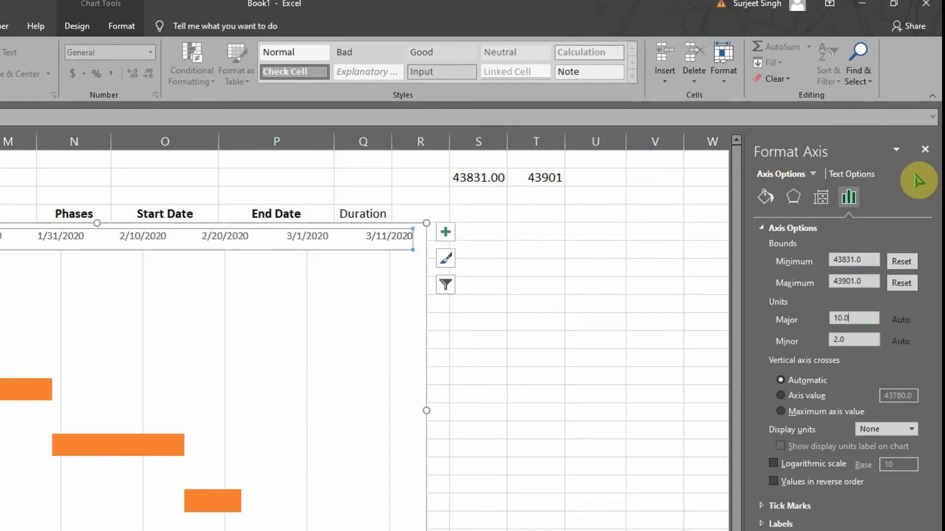
{"action": "left_click", "coordinate": [926, 150]}
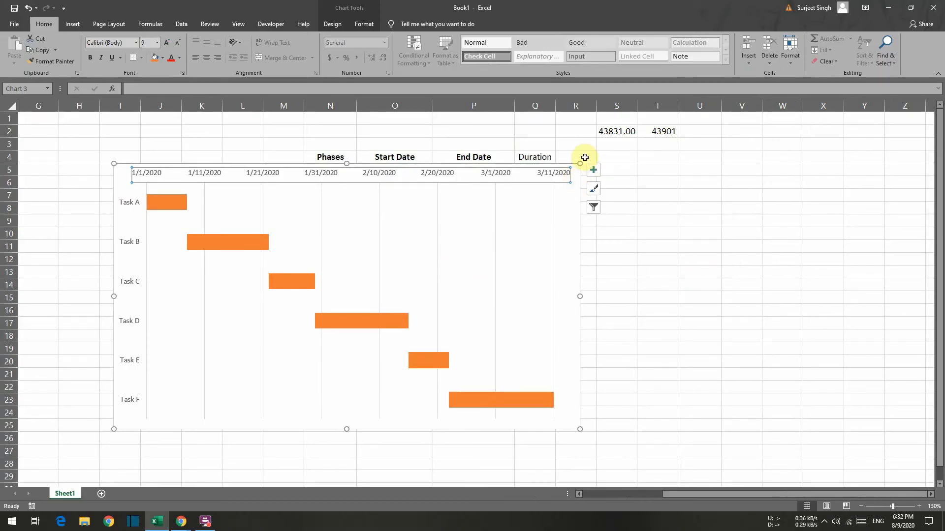
{"action": "left_click_drag", "start_coordinate": [582, 166], "coordinate": [721, 166]}
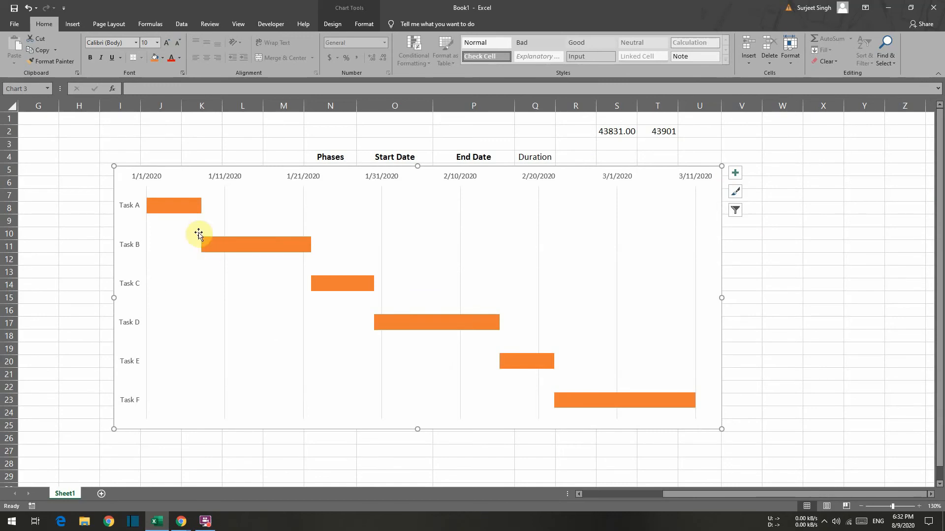
Add data labels to the Duration bars and make the labels bold.
{"action": "left_click", "coordinate": [170, 208]}
{"action": "right_click", "coordinate": [171, 209]}
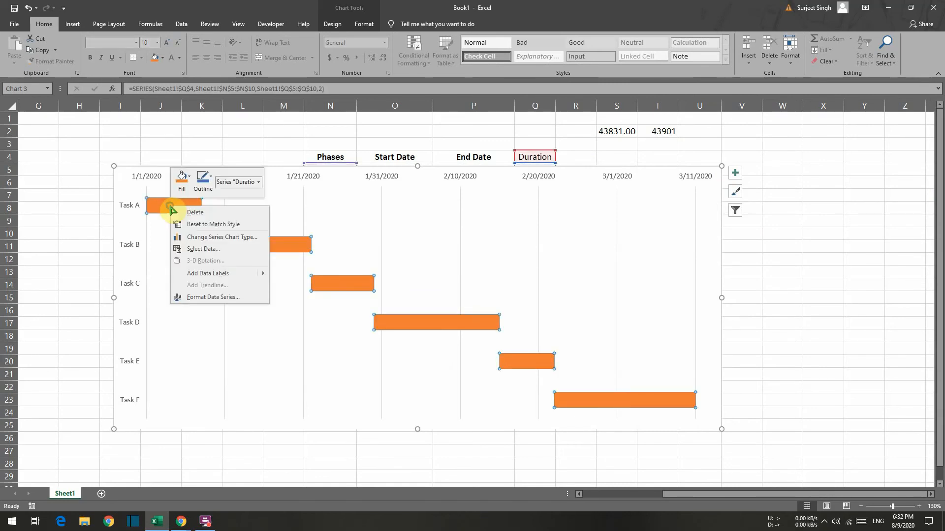
{"action": "left_click", "coordinate": [209, 274]}
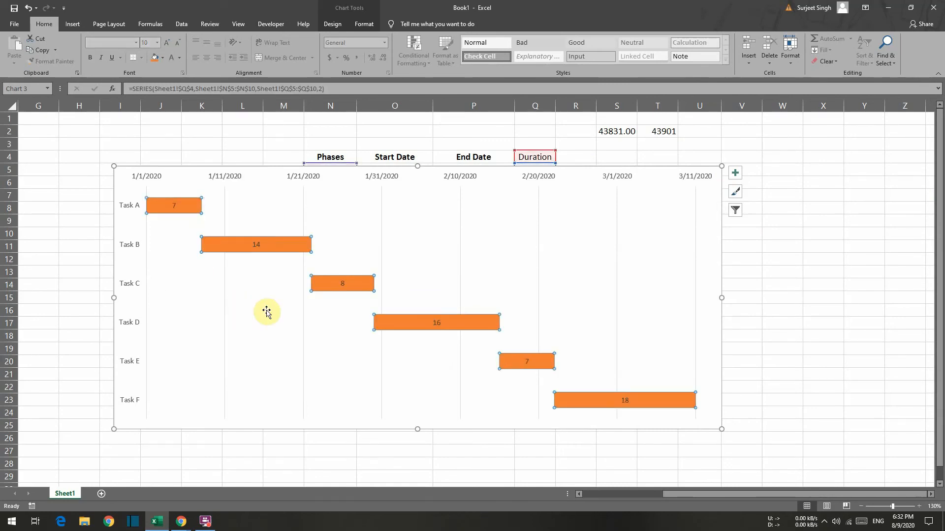
{"action": "left_click", "coordinate": [173, 206]}
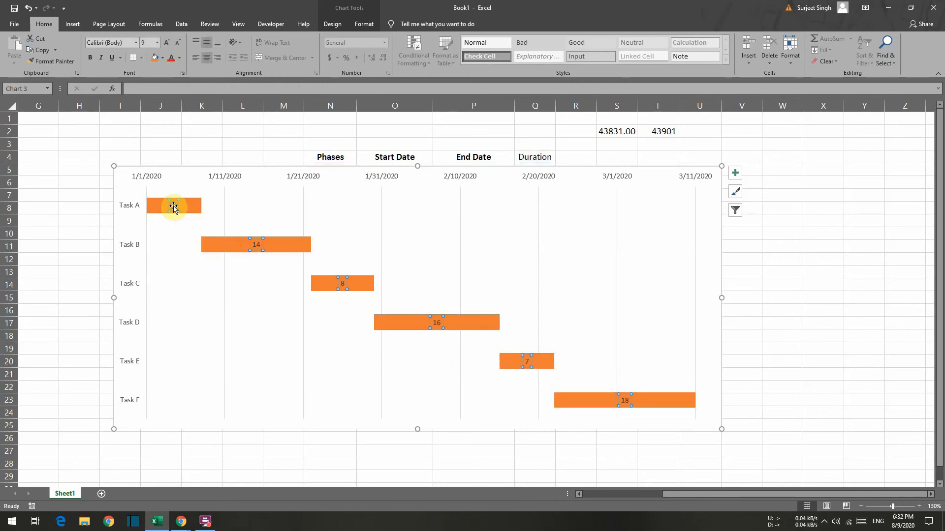
{"action": "key", "text": "ctrl+b"}
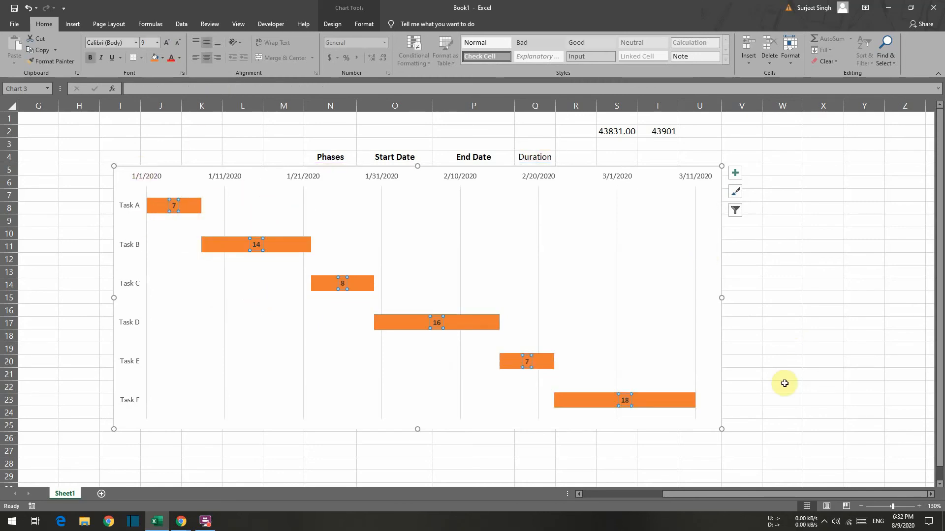
{"action": "left_click", "coordinate": [770, 270]}
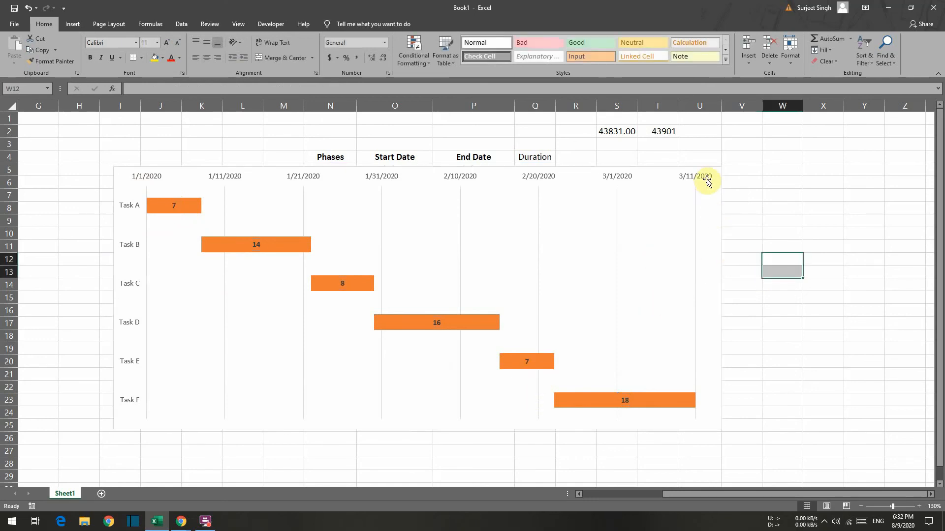
Move the Gantt chart down and to the right, to about J6:W26.
{"action": "left_click_drag", "start_coordinate": [718, 170], "coordinate": [774, 185]}
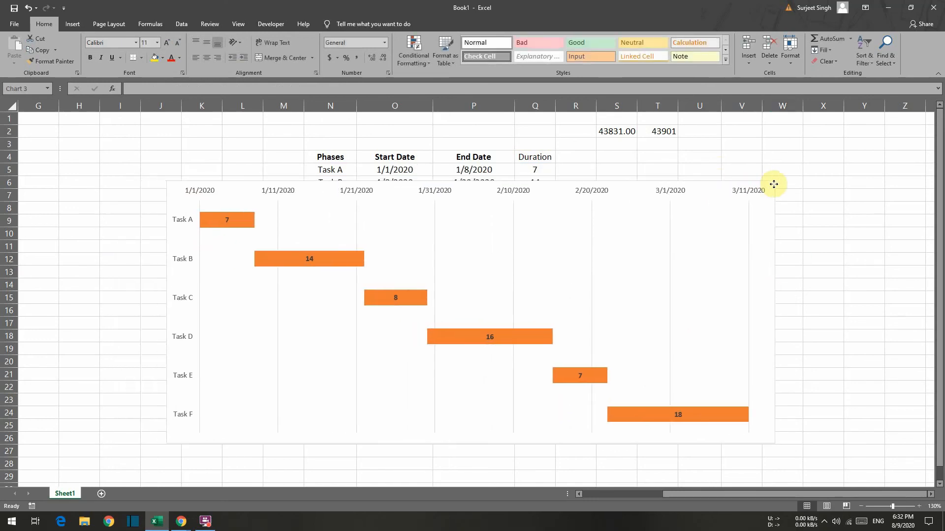